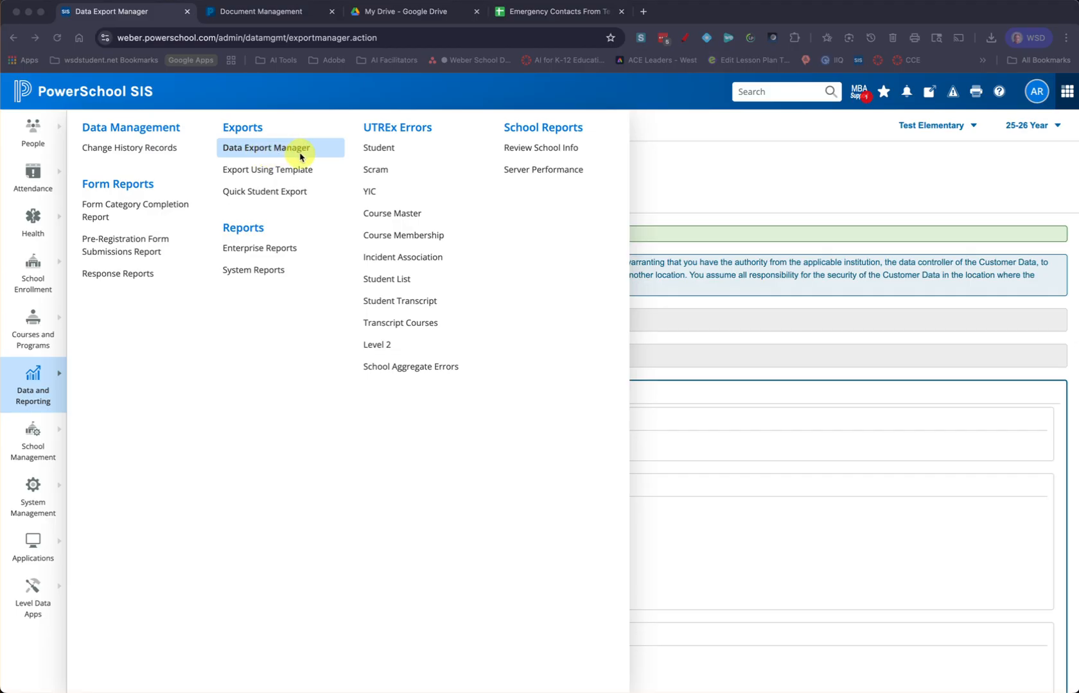
- Open the Data Export Manager and set it to export from Students in the Student Information category
left_click(656, 183)
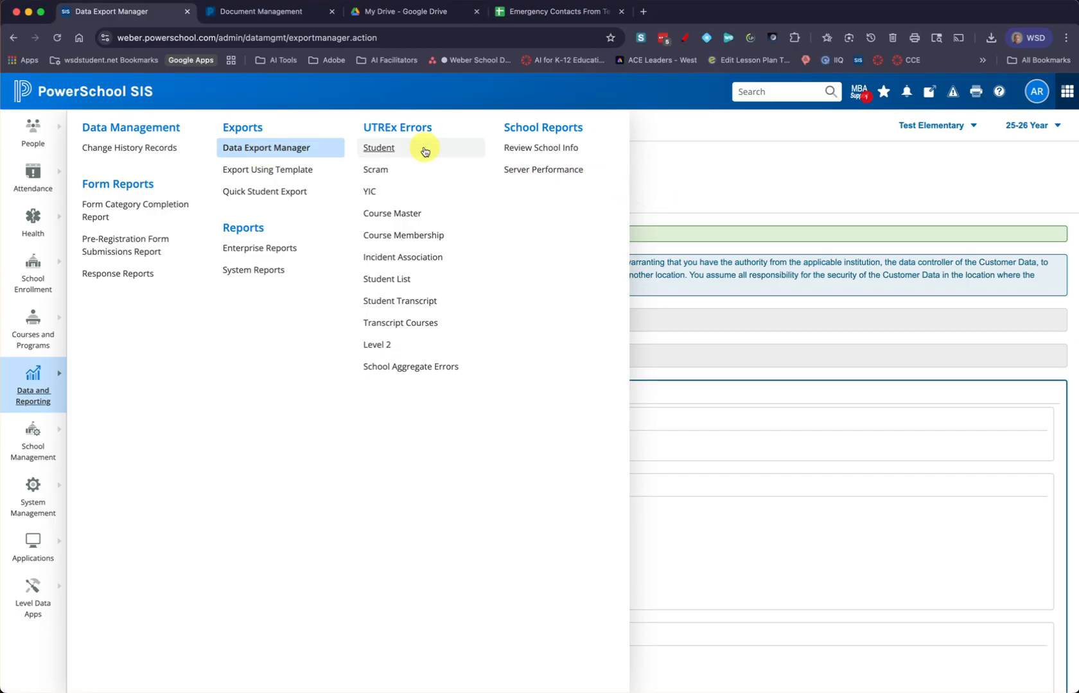
left_click(282, 148)
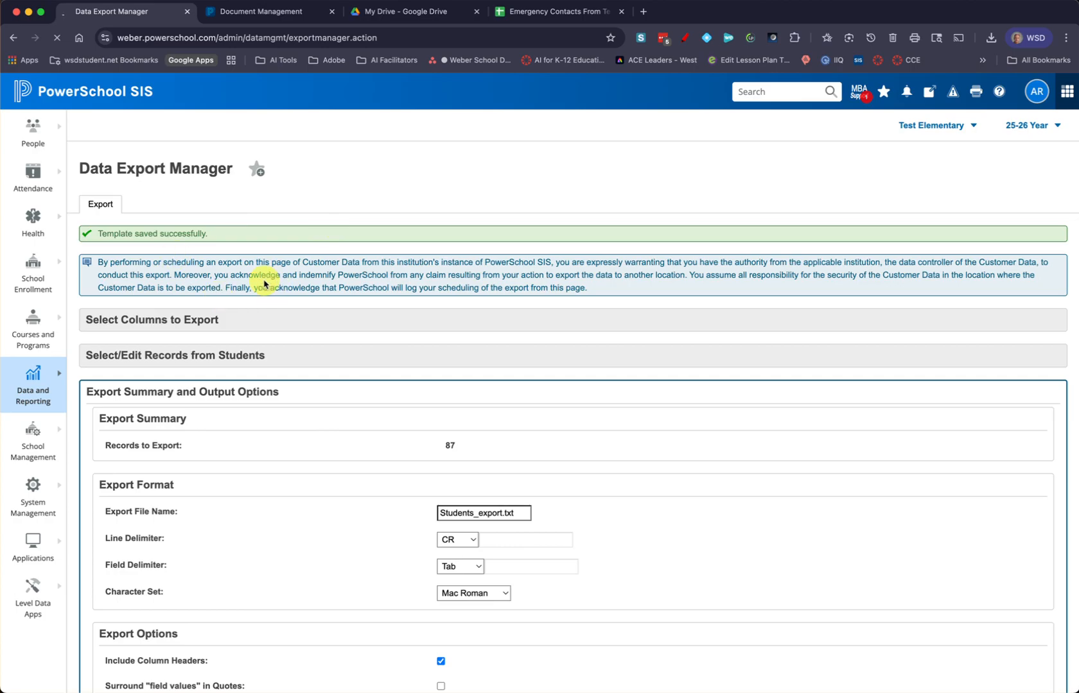
left_click(214, 320)
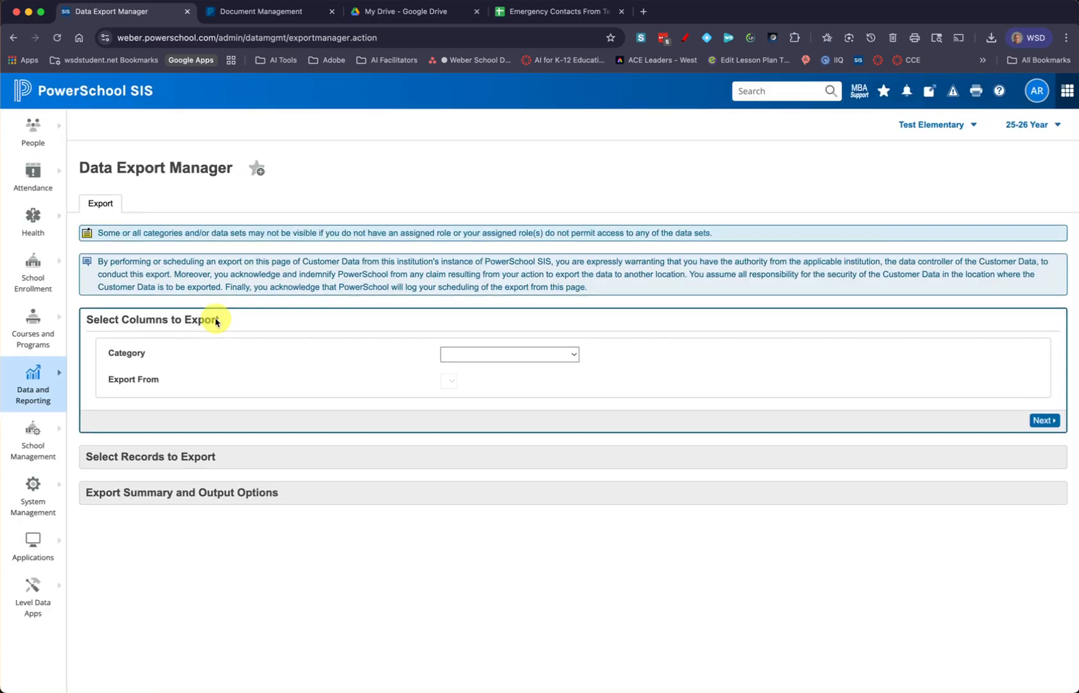
left_click(512, 357)
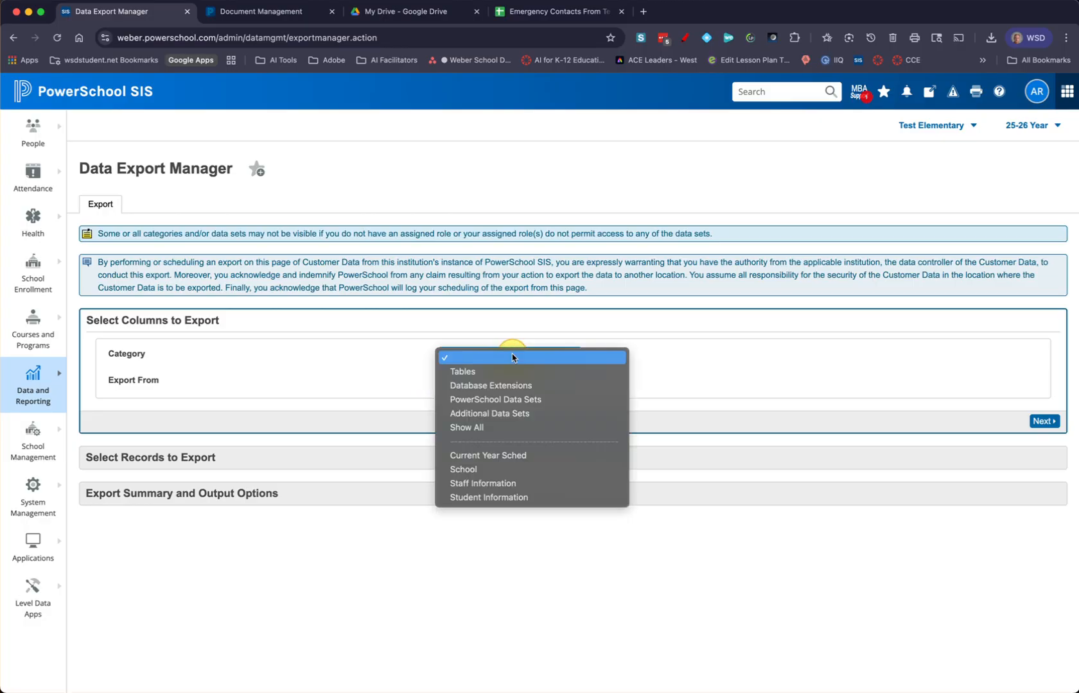
left_click(479, 497)
left_click(492, 380)
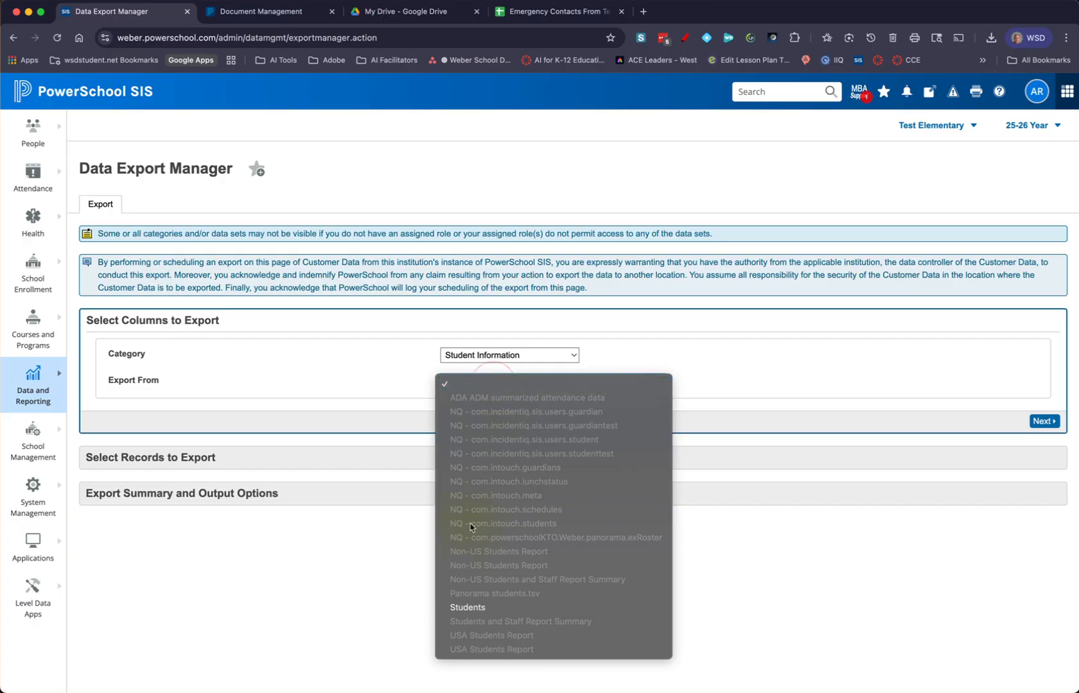
left_click(462, 607)
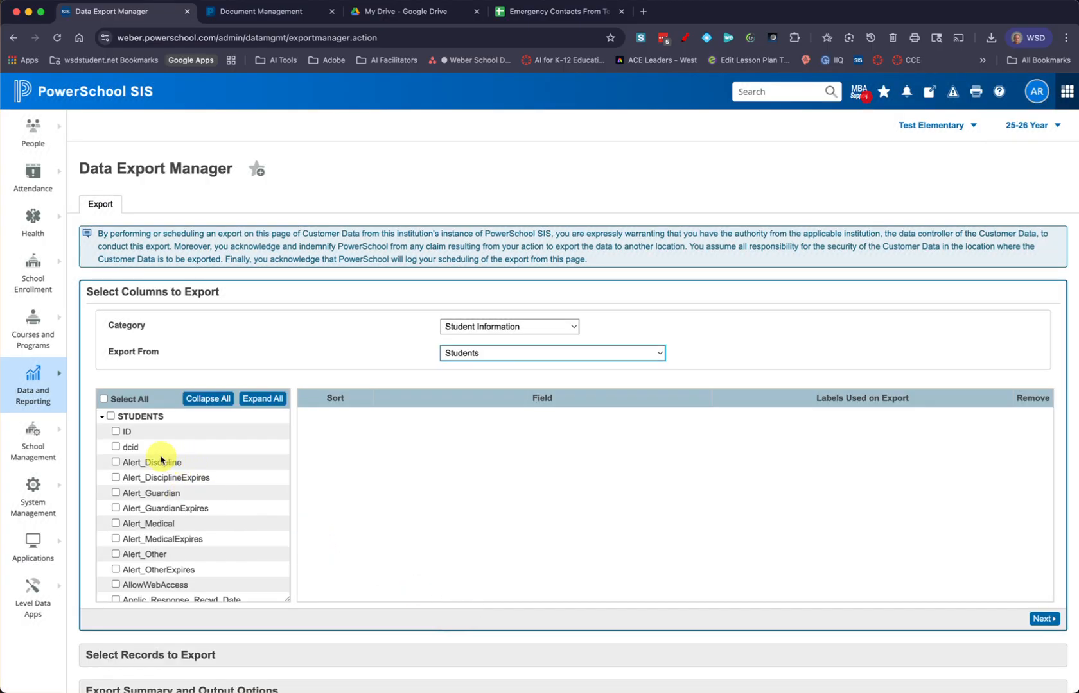
- Add the student Last_Name and First_Name fields to the export columns, in that order
scroll(157, 457, "down", 2)
scroll(154, 456, "up", 2)
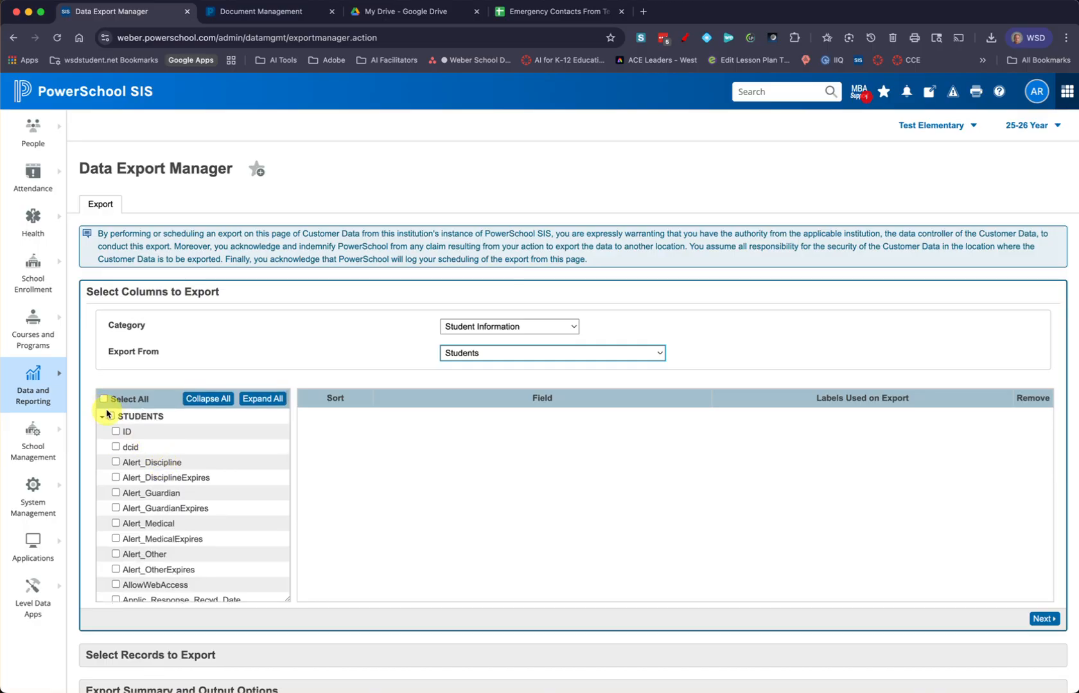
scroll(146, 436, "down", 6)
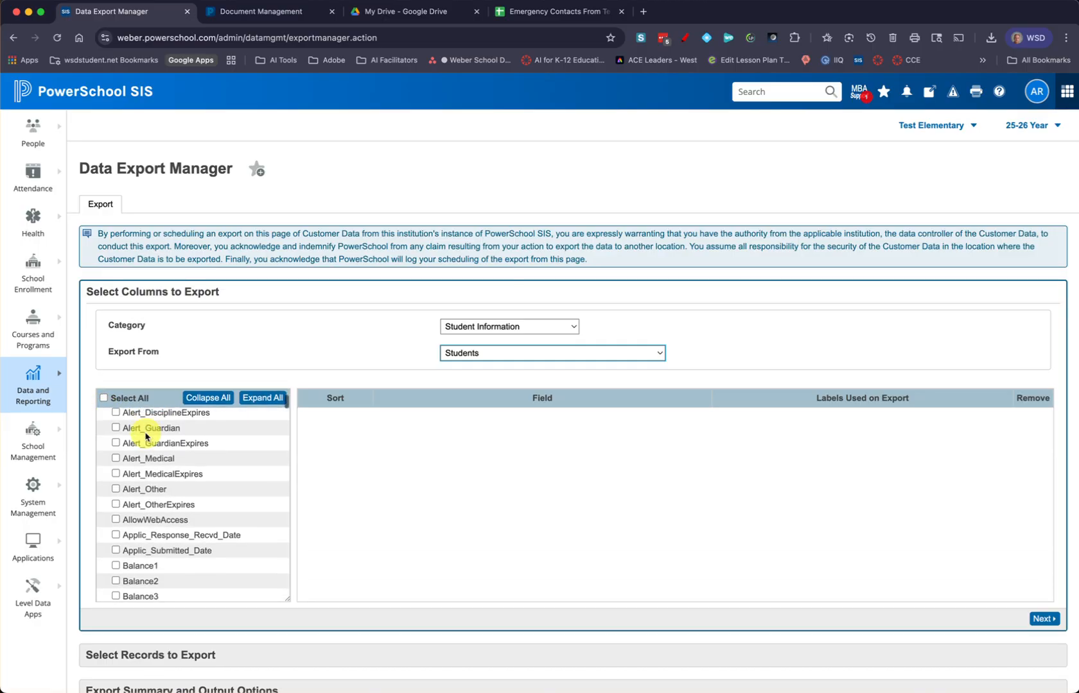
scroll(146, 437, "down", 8)
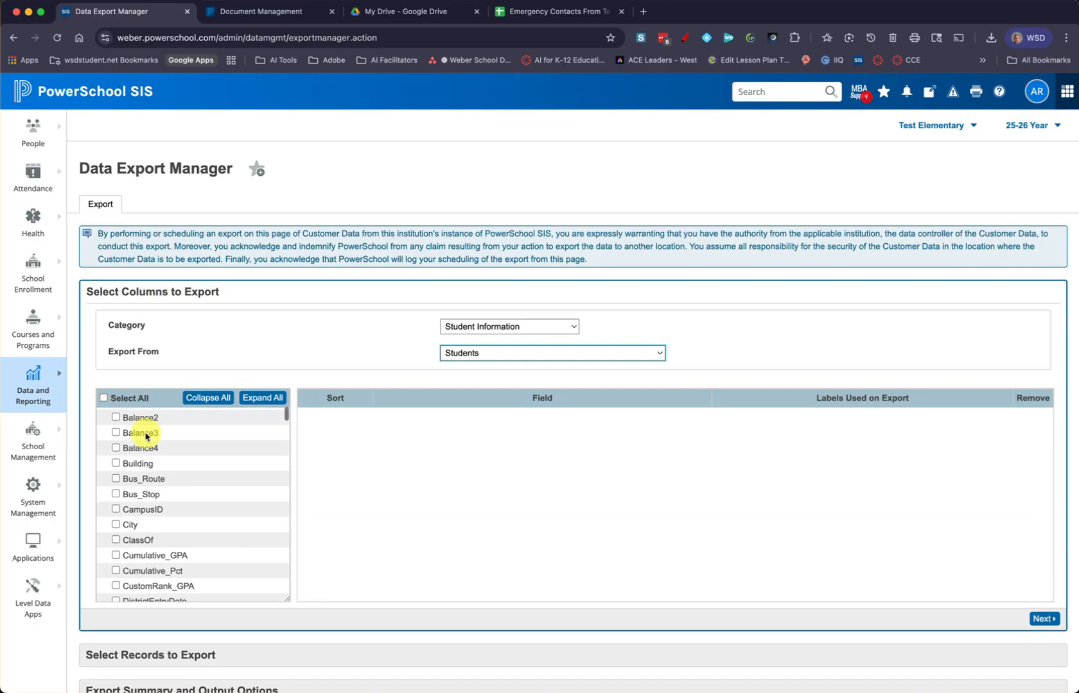
scroll(146, 437, "down", 3)
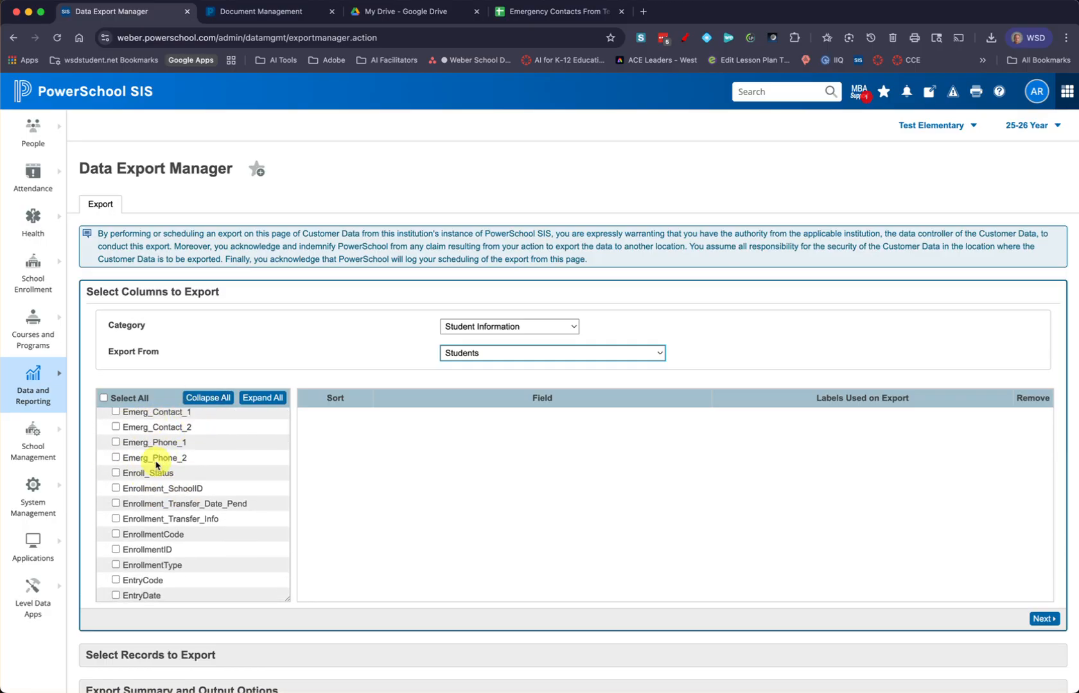
scroll(156, 465, "down", 7)
scroll(156, 465, "down", 8)
scroll(156, 465, "down", 1)
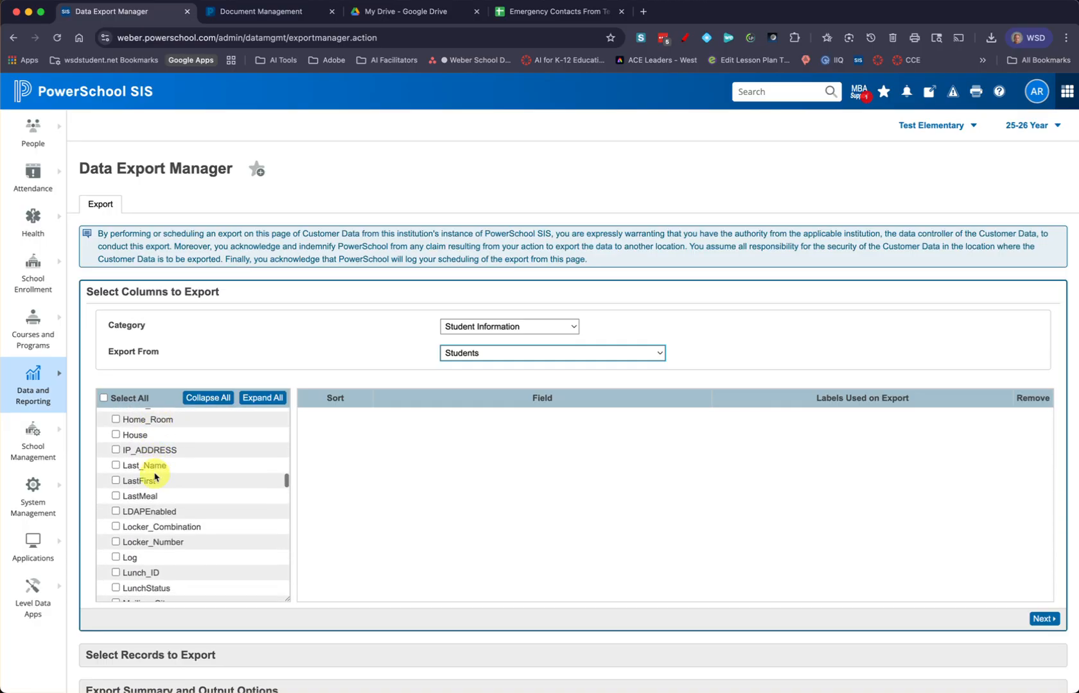
left_click(119, 467)
scroll(148, 494, "up", 5)
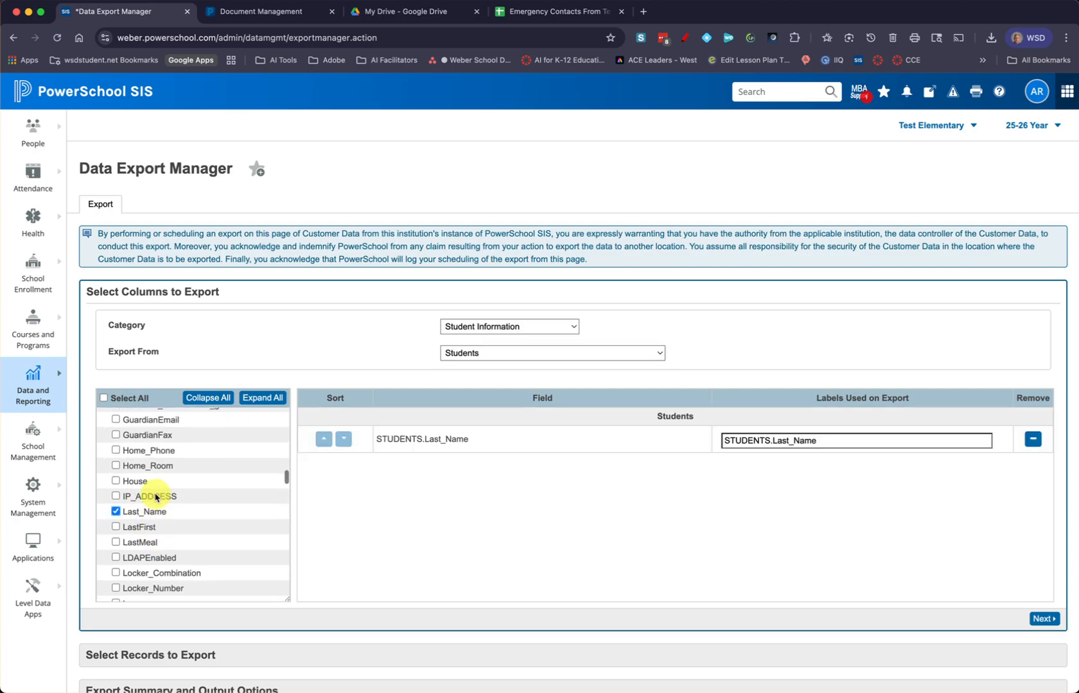
scroll(156, 496, "up", 3)
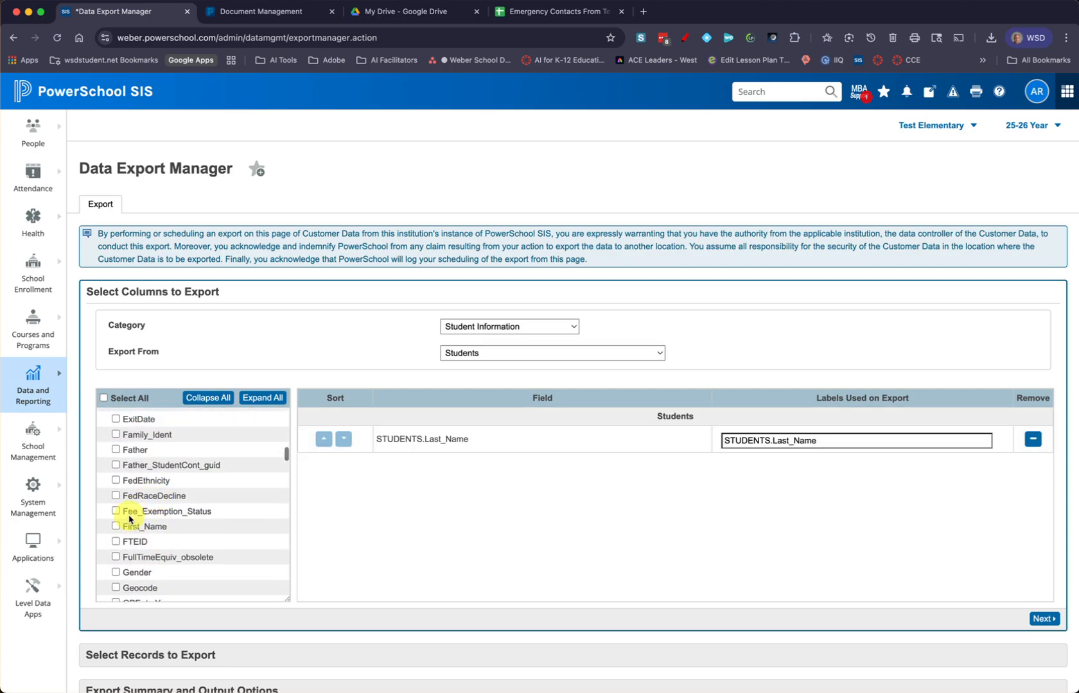
left_click(116, 526)
- Add the Grade_Level and Home_Room fields to the export columns
scroll(173, 517, "down", 4)
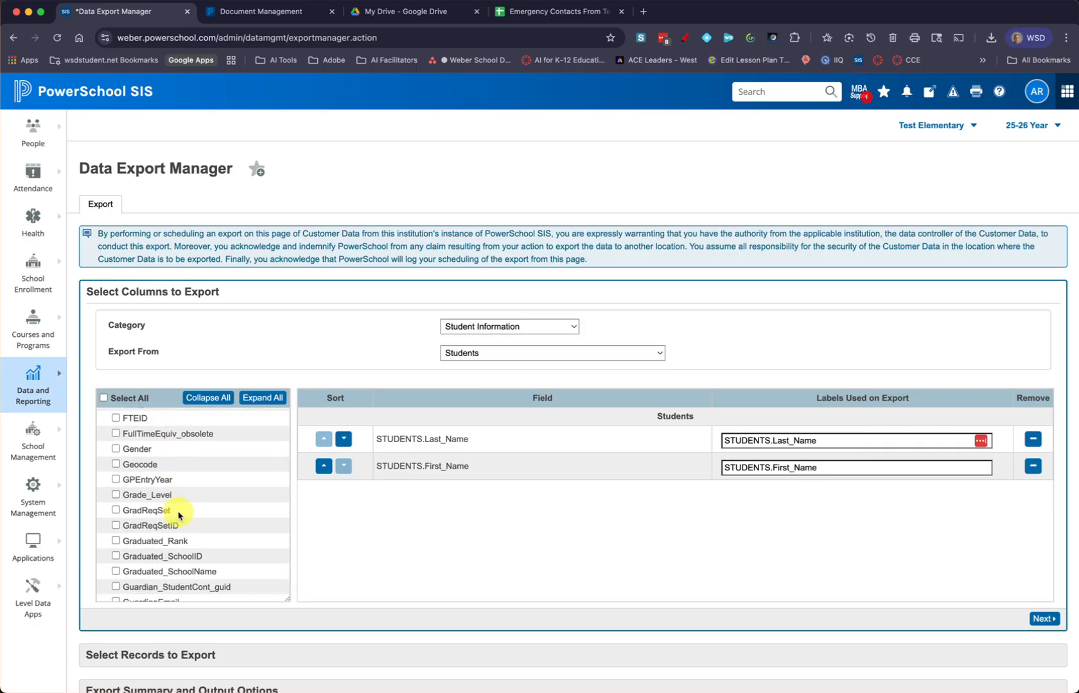
left_click(116, 495)
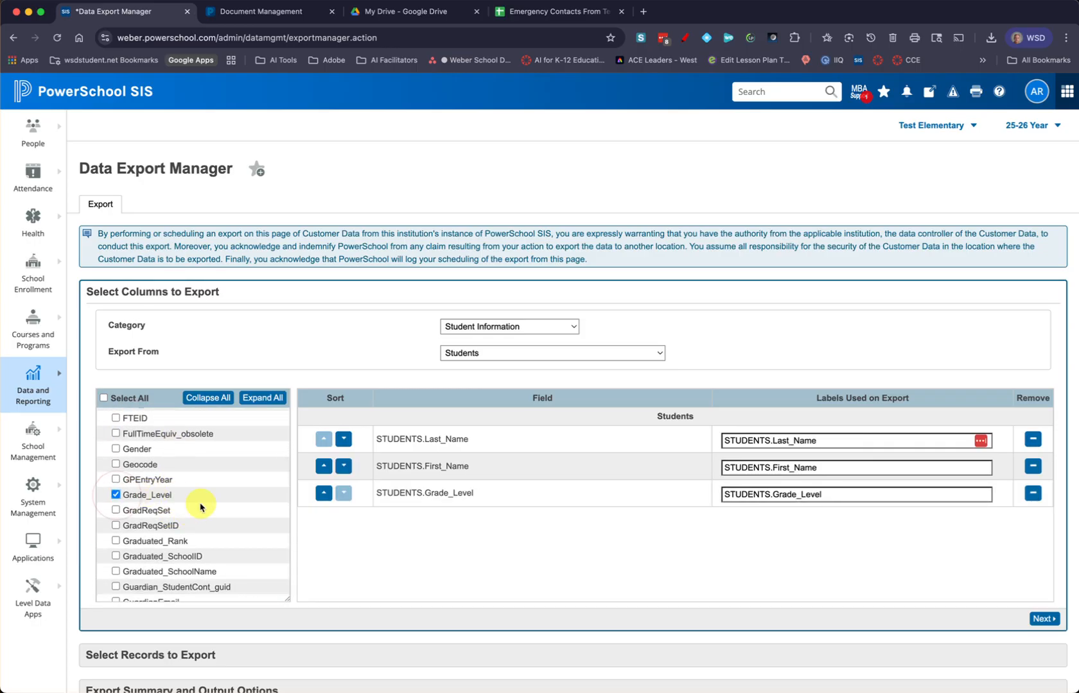
scroll(201, 507, "down", 5)
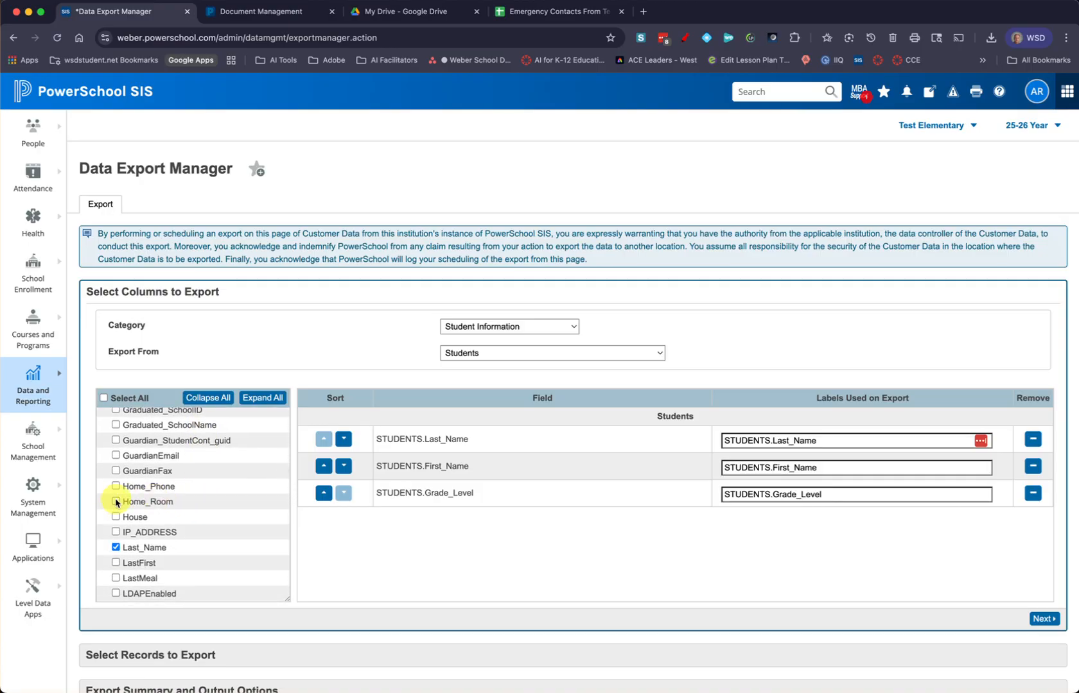
left_click(116, 501)
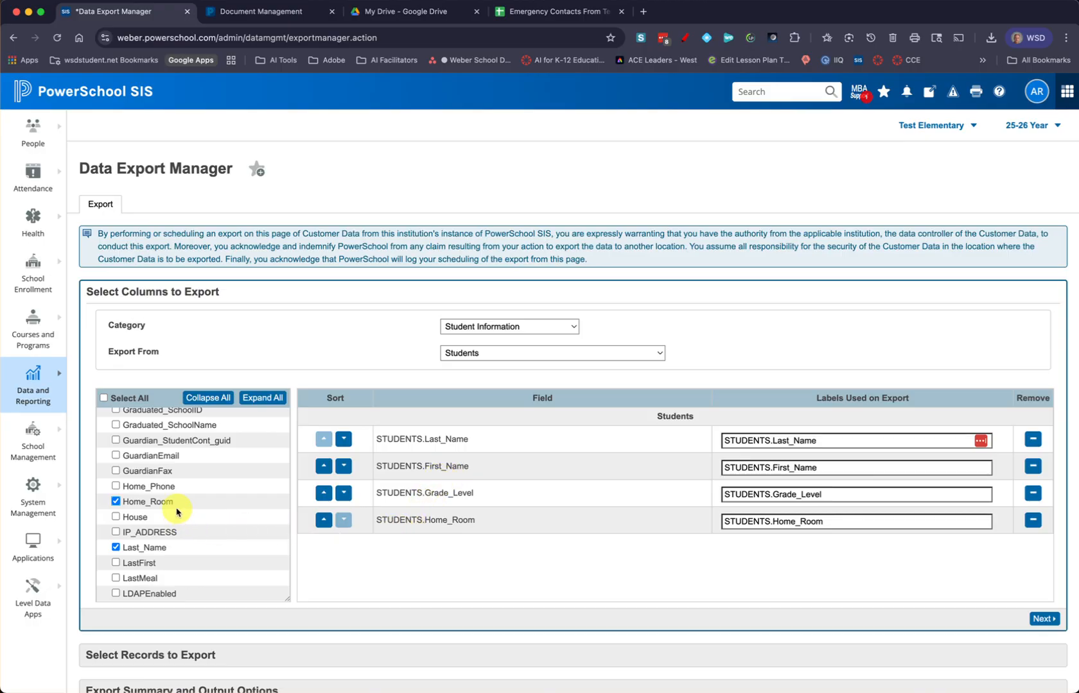
- Add both emergency contacts with their phones as export columns, ordered Emerg_Contact_1, Emerg_Phone_1, Emerg_Contact_2, Emerg_Phone_2
scroll(171, 510, "down", 2)
scroll(172, 510, "up", 8)
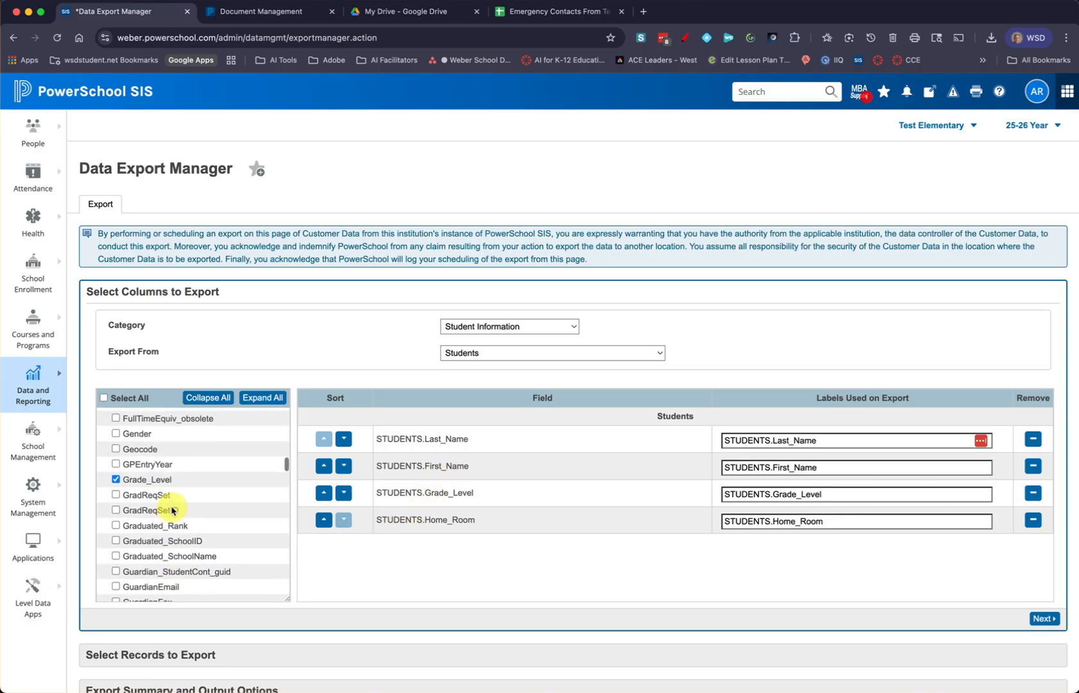
scroll(171, 511, "up", 6)
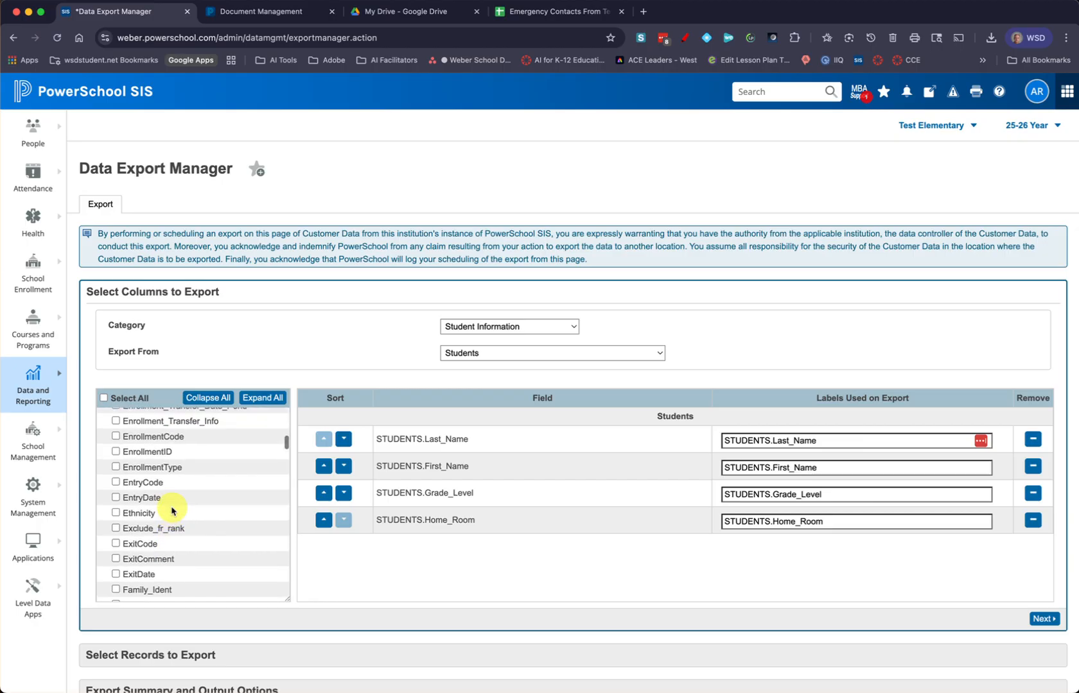
scroll(172, 510, "up", 2)
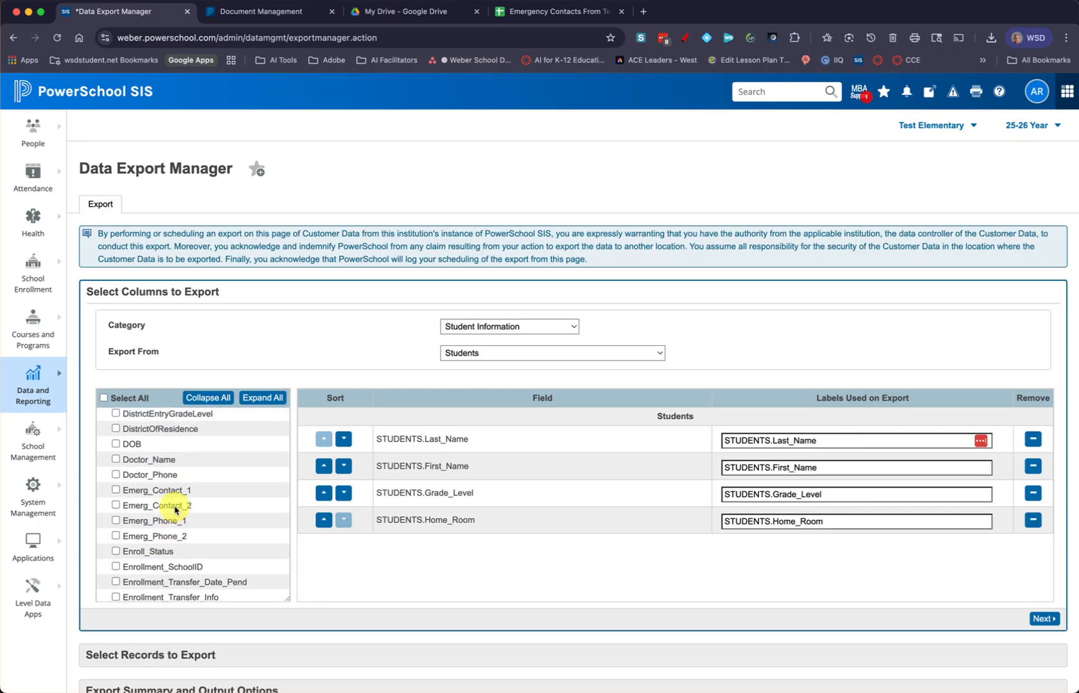
left_click(116, 491)
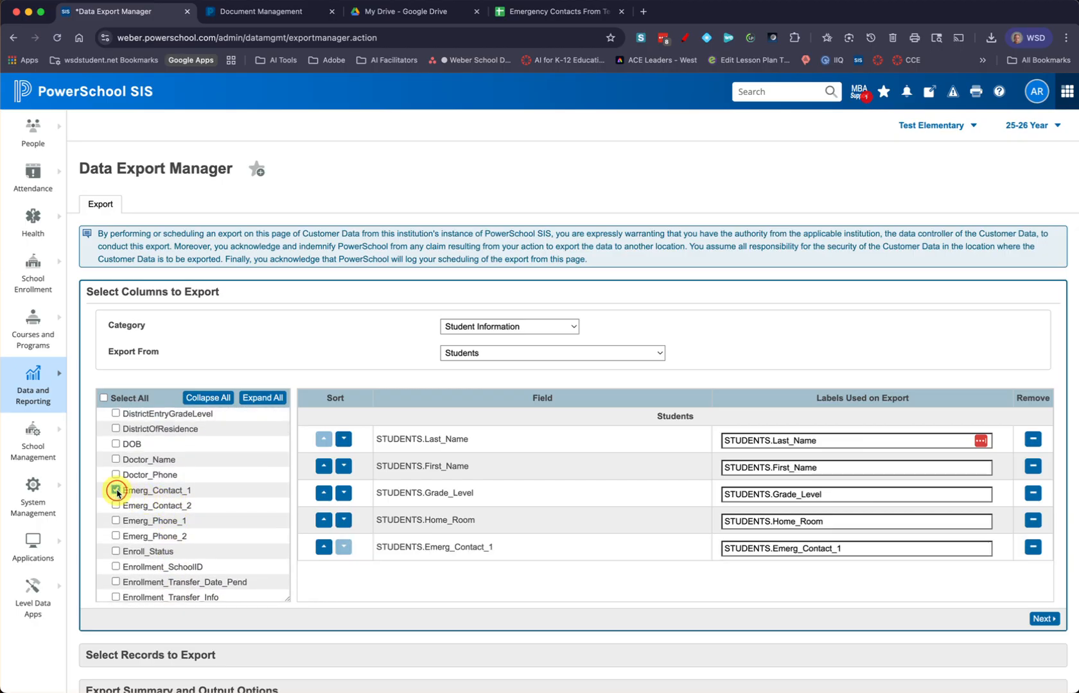
left_click(117, 521)
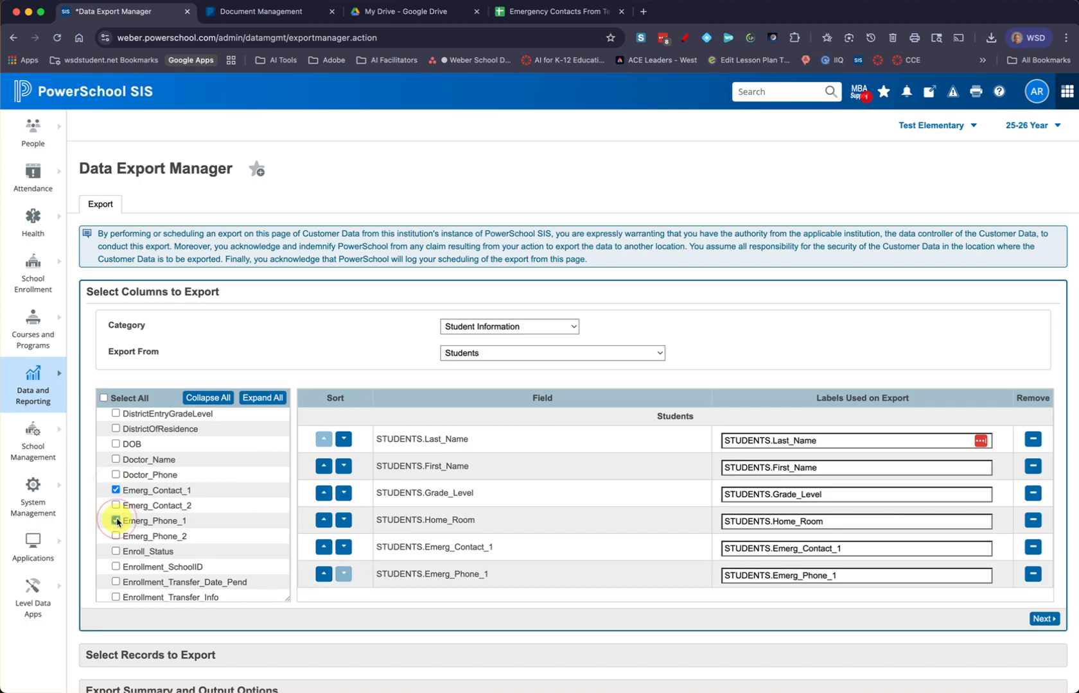
left_click(116, 506)
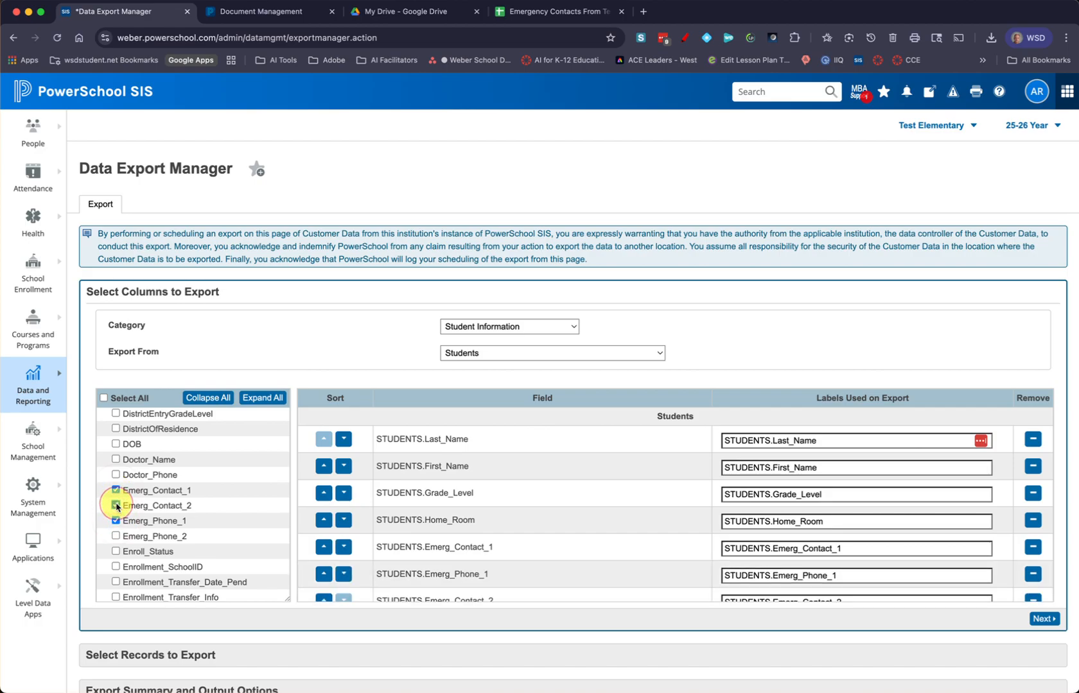
left_click(116, 536)
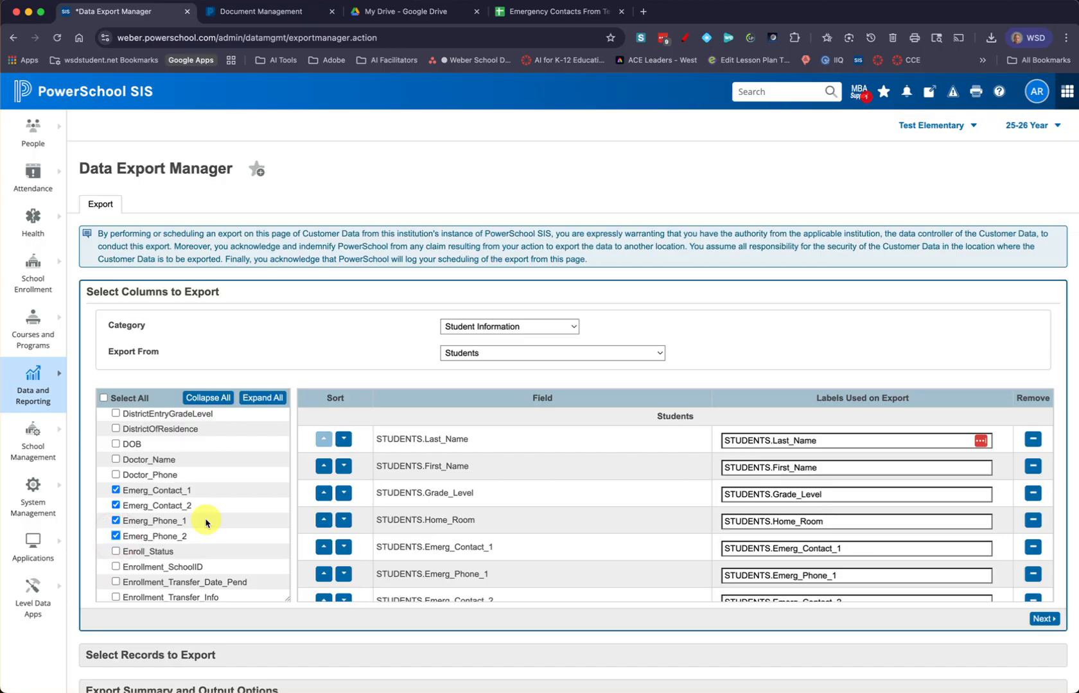
- Review the chosen export columns, proceed to the student record selection and collapse its built-in filters
scroll(205, 523, "down", 5)
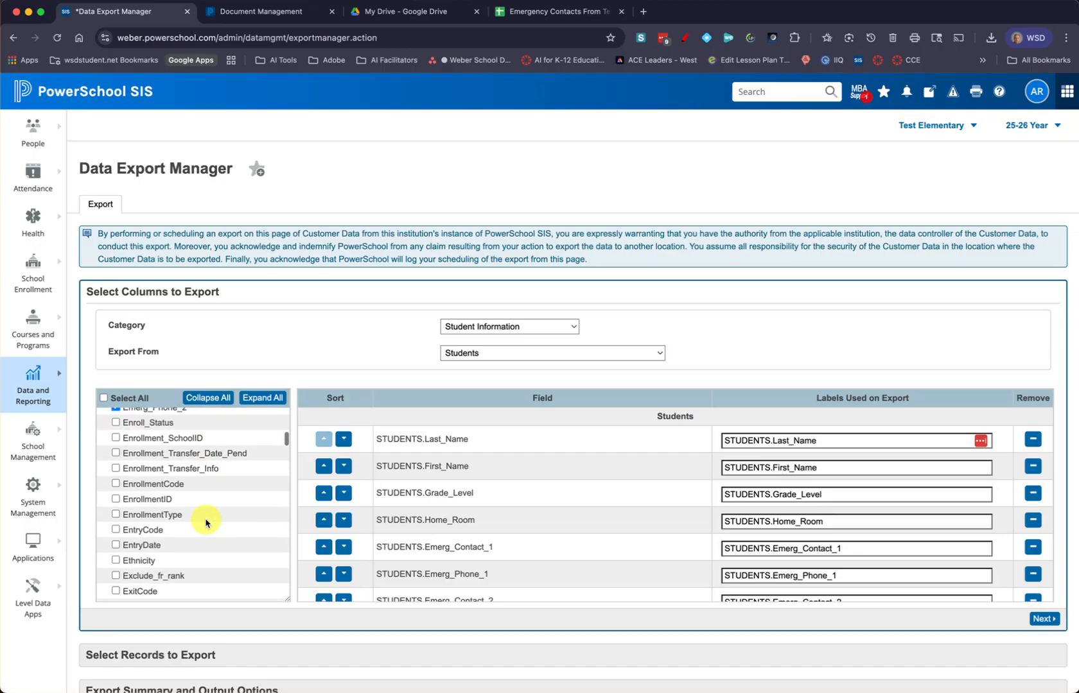
scroll(206, 523, "down", 3)
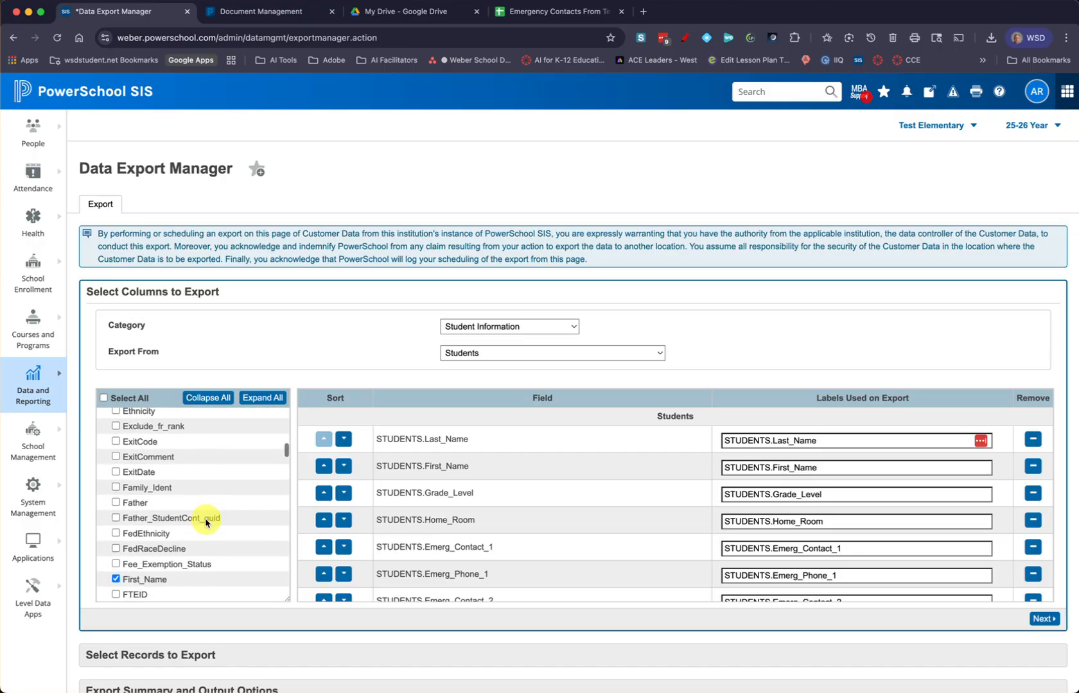
scroll(205, 523, "down", 4)
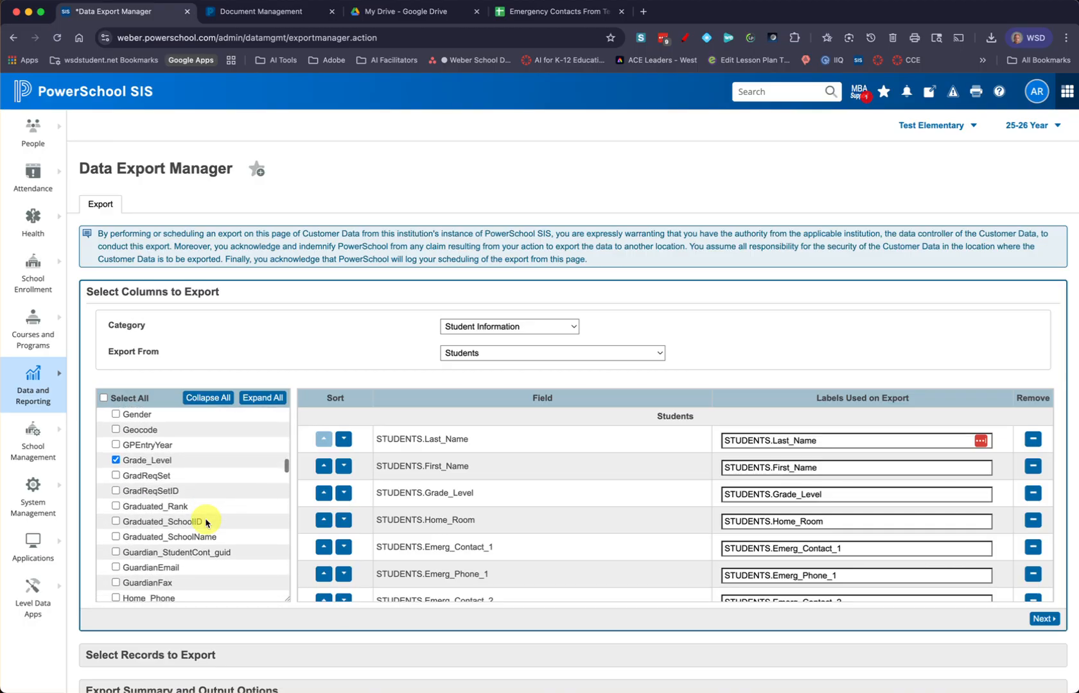
scroll(205, 523, "down", 3)
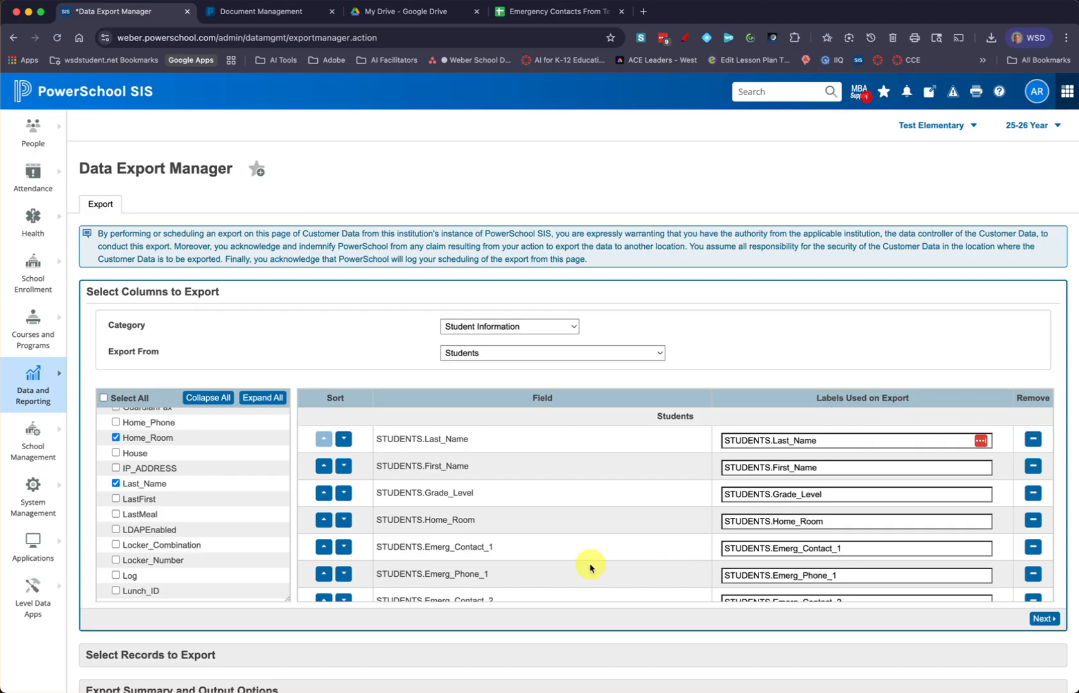
scroll(581, 563, "down", 2)
scroll(316, 651, "down", 1)
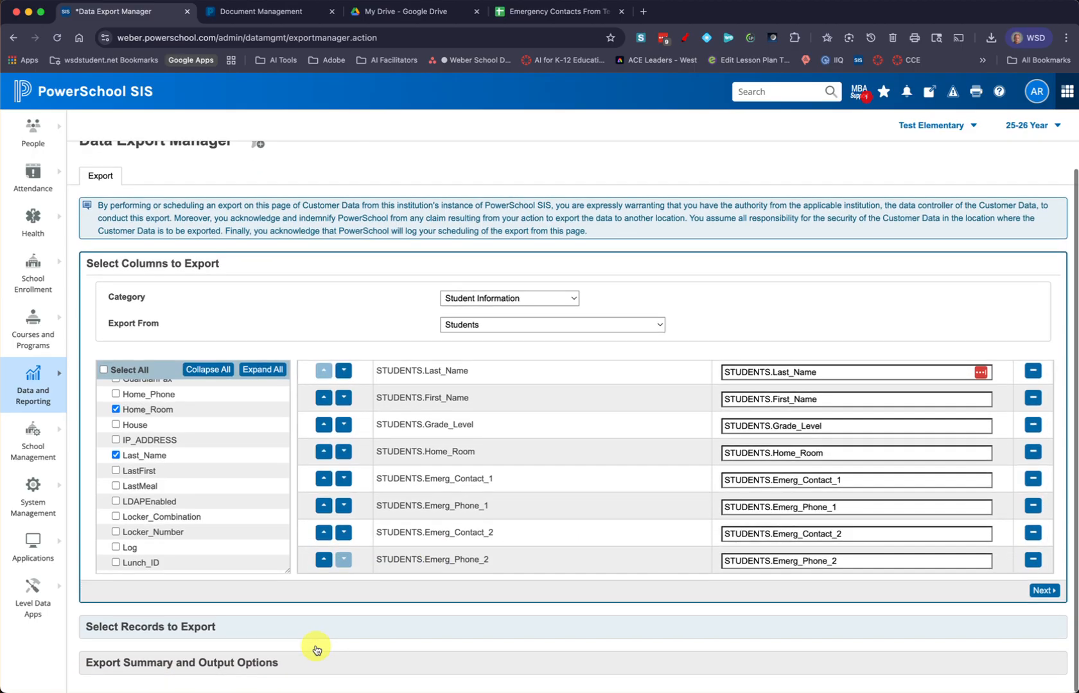
left_click(165, 626)
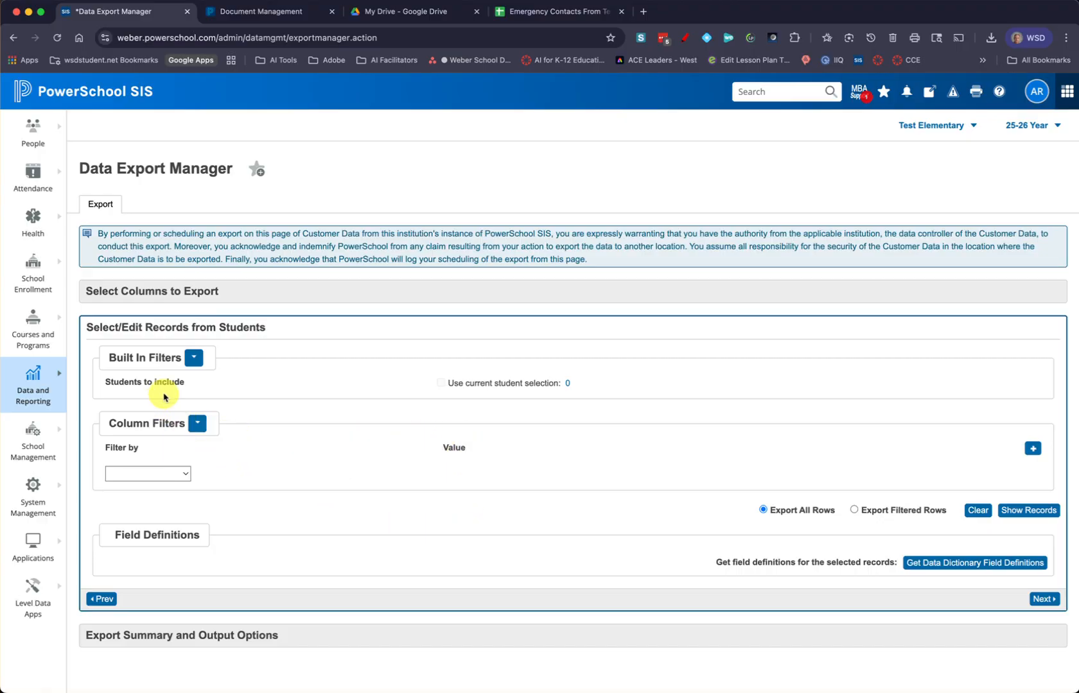
left_click(193, 358)
left_click(194, 357)
left_click(193, 358)
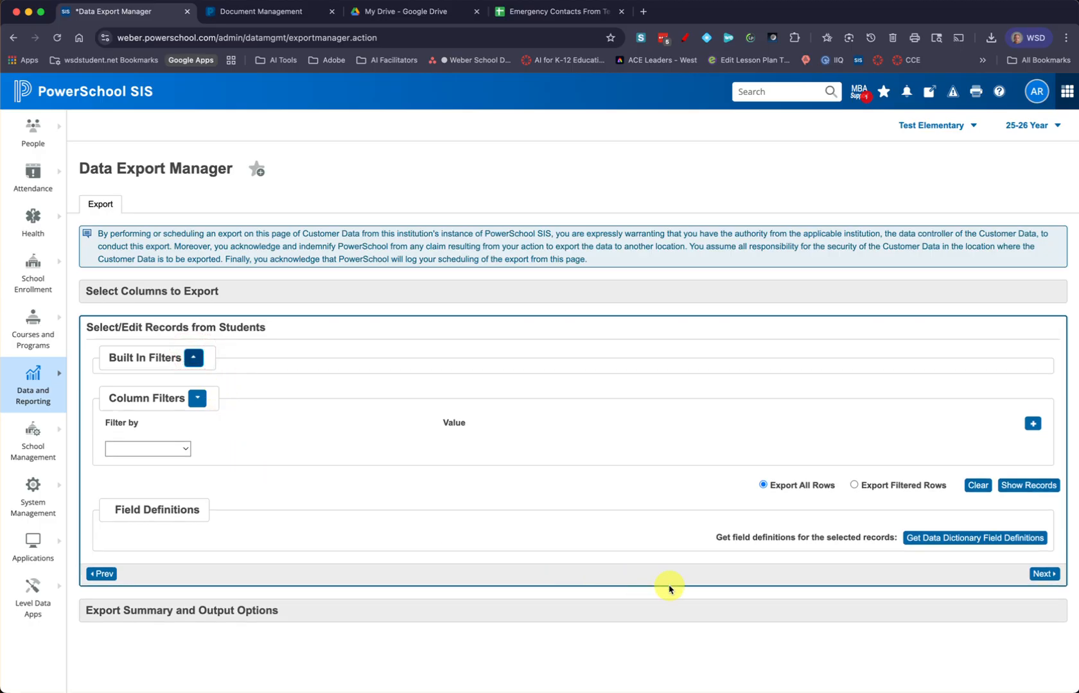
- Proceed to the export summary and output options, and save the setup as a new export template under the suggested name
left_click(239, 613)
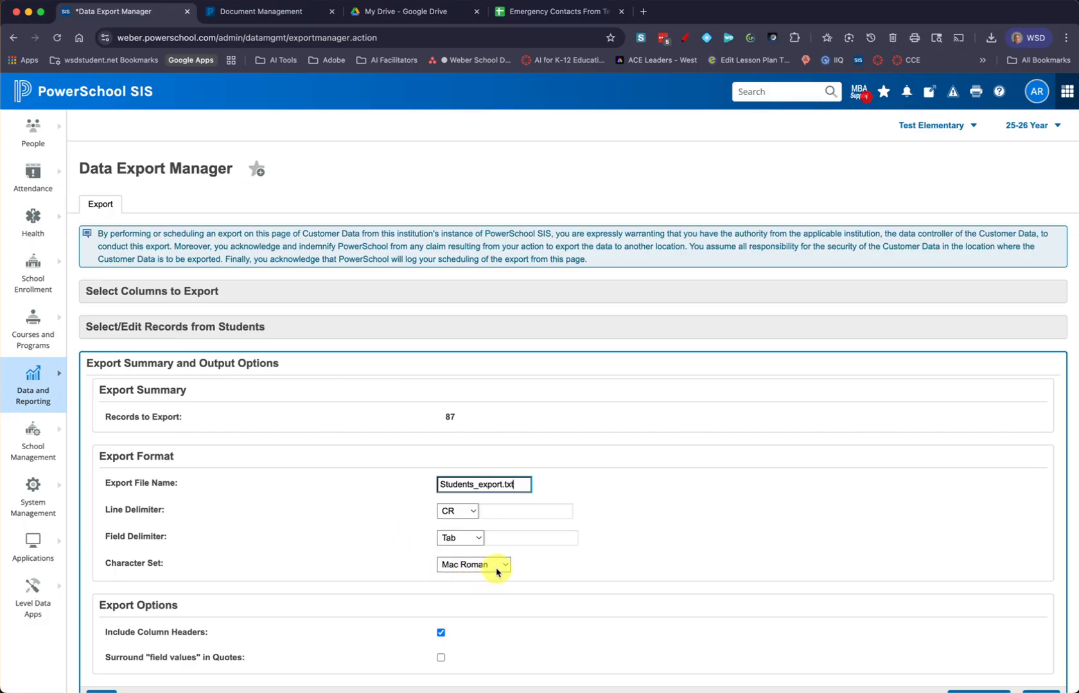
scroll(491, 535, "down", 1)
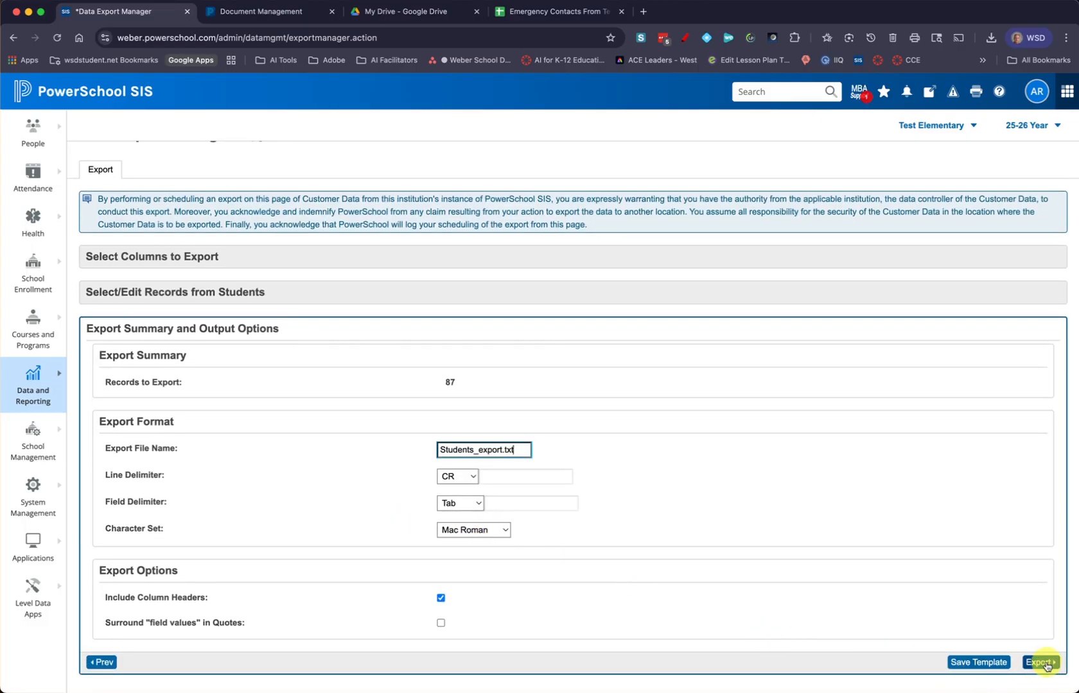
left_click(985, 664)
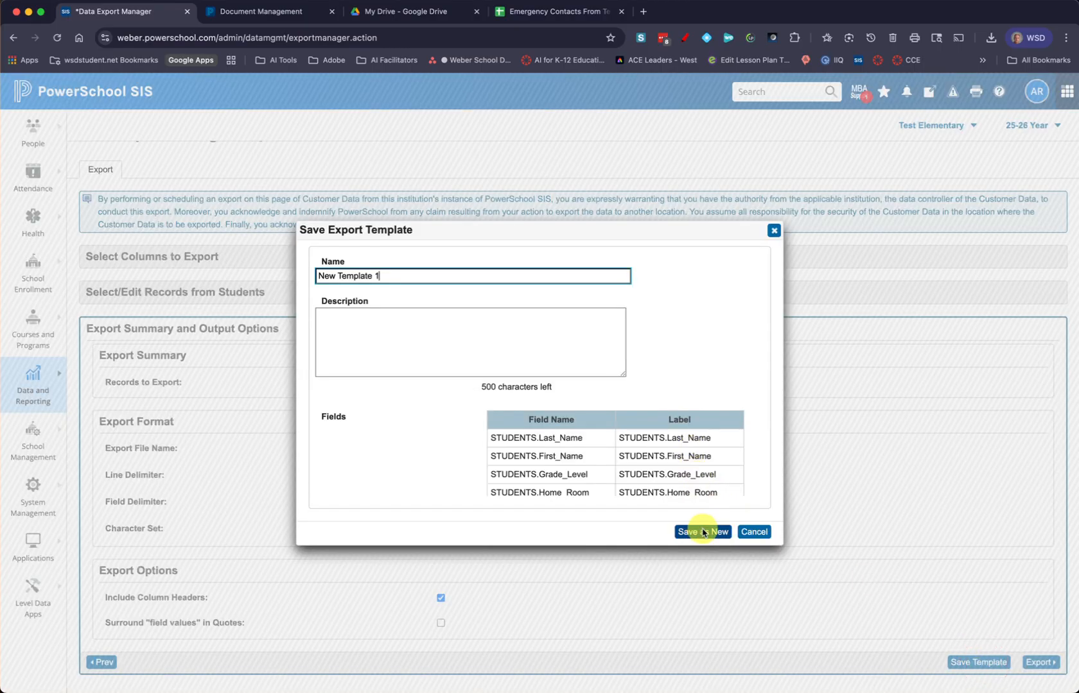
left_click(702, 532)
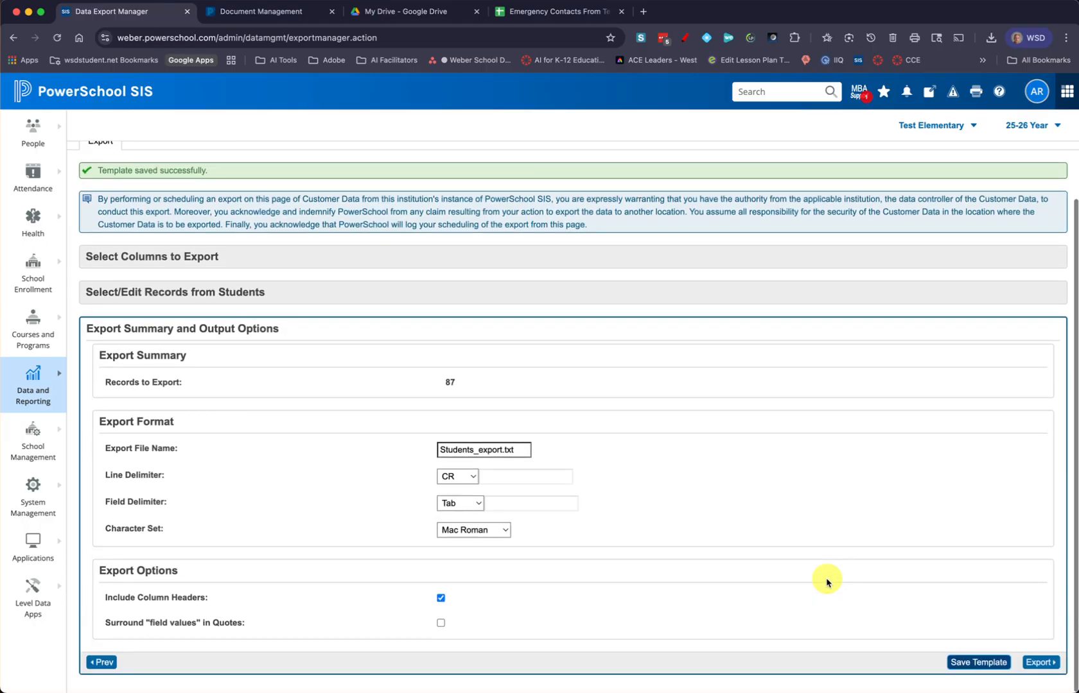
- Export the student data and select the entire contents of the downloaded Students_export (2).txt file in the text editor
left_click(1034, 665)
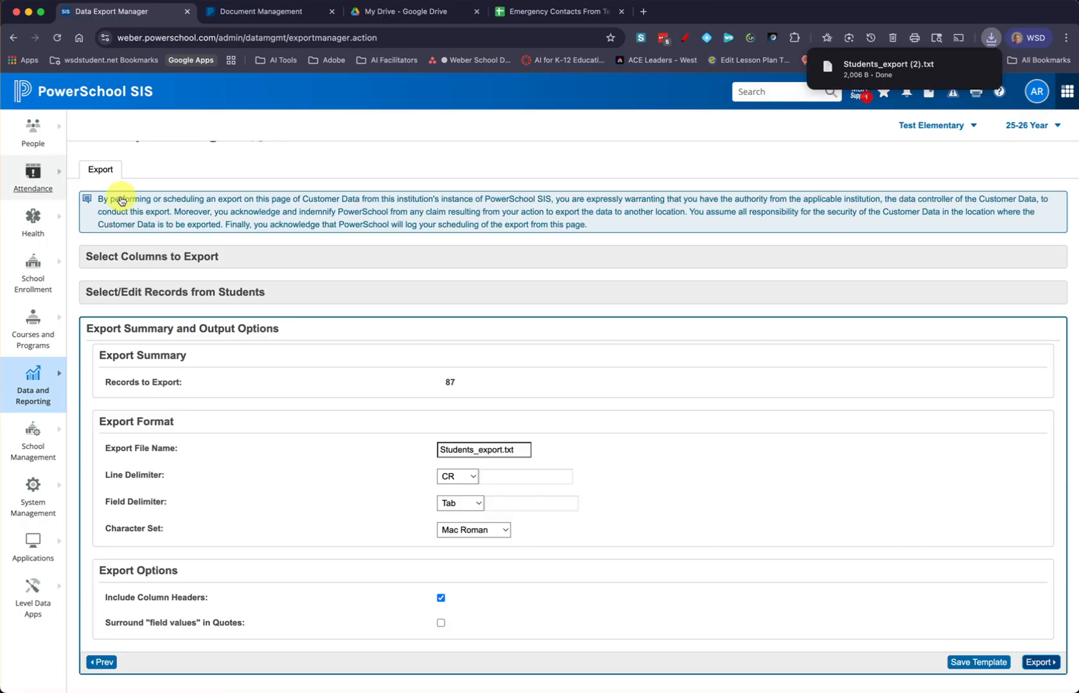
key("super+Tab")
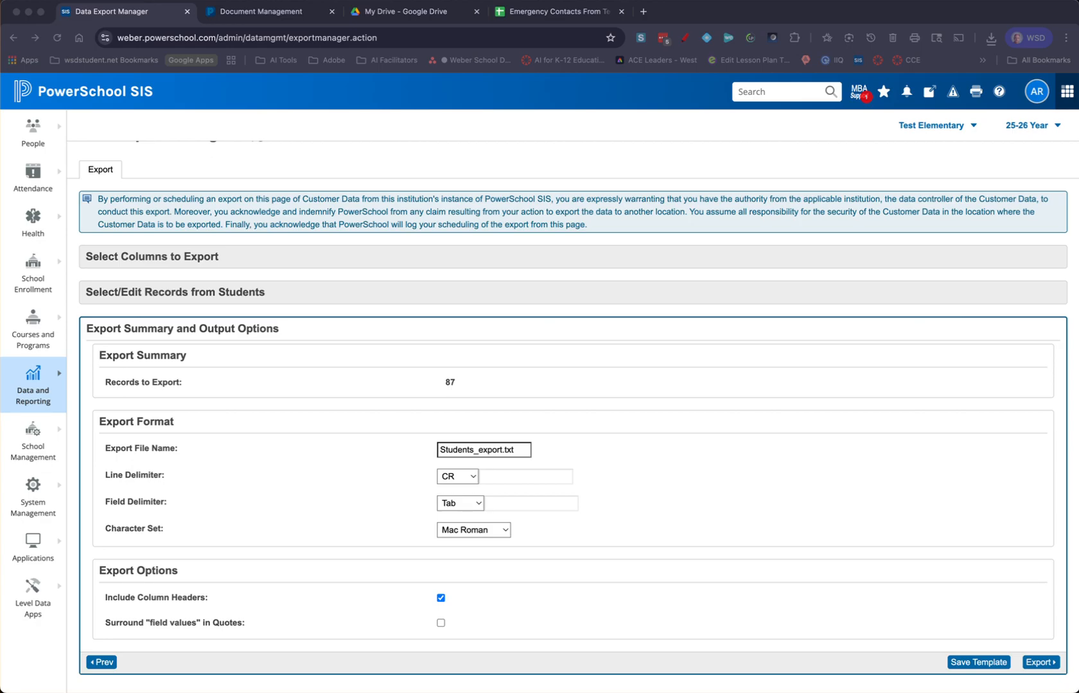
left_click_drag(0, 254, 294, 259)
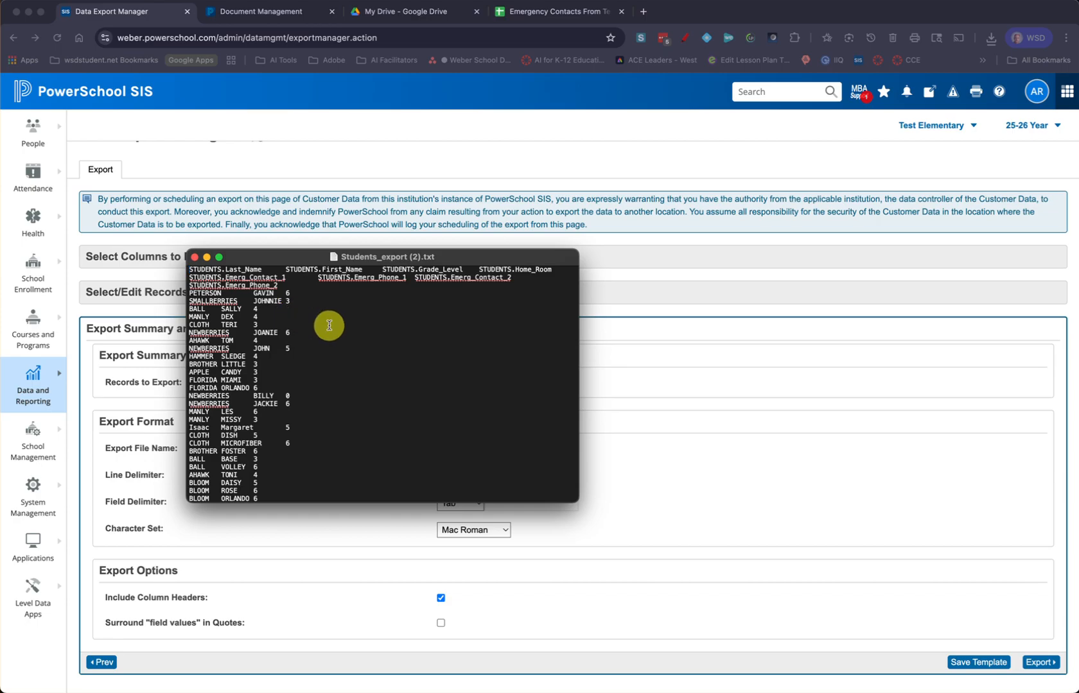
key("super+a")
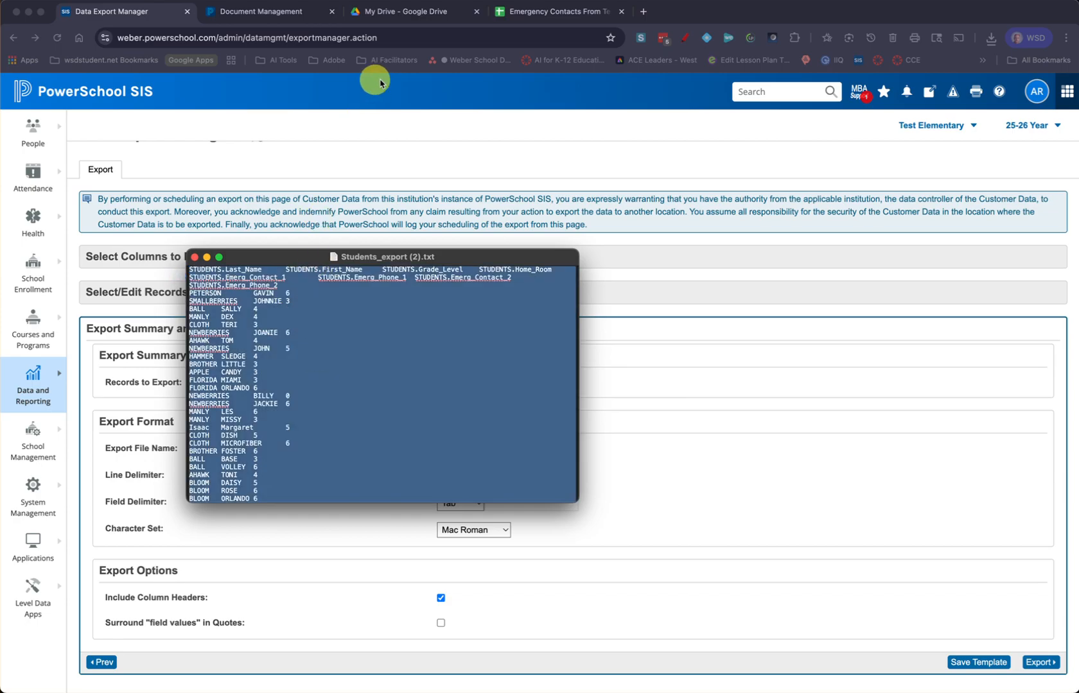
- Switch to the Emergency Contacts From Test Elementary spreadsheet in Google Sheets and examine its special paste options and student rows
left_click(532, 20)
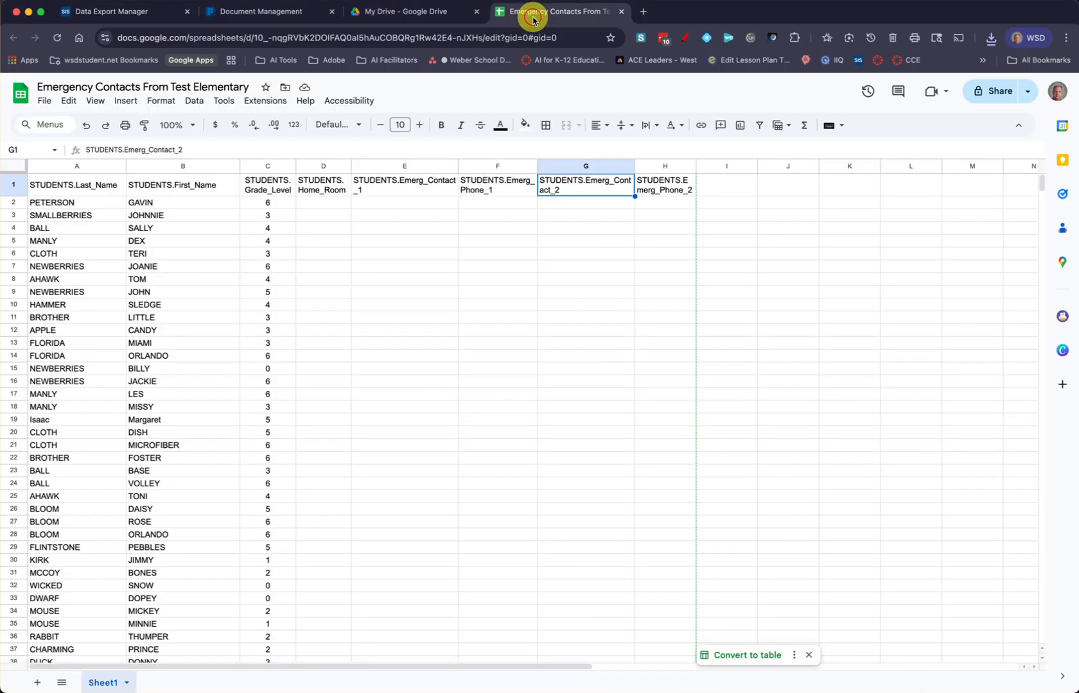
left_click(46, 103)
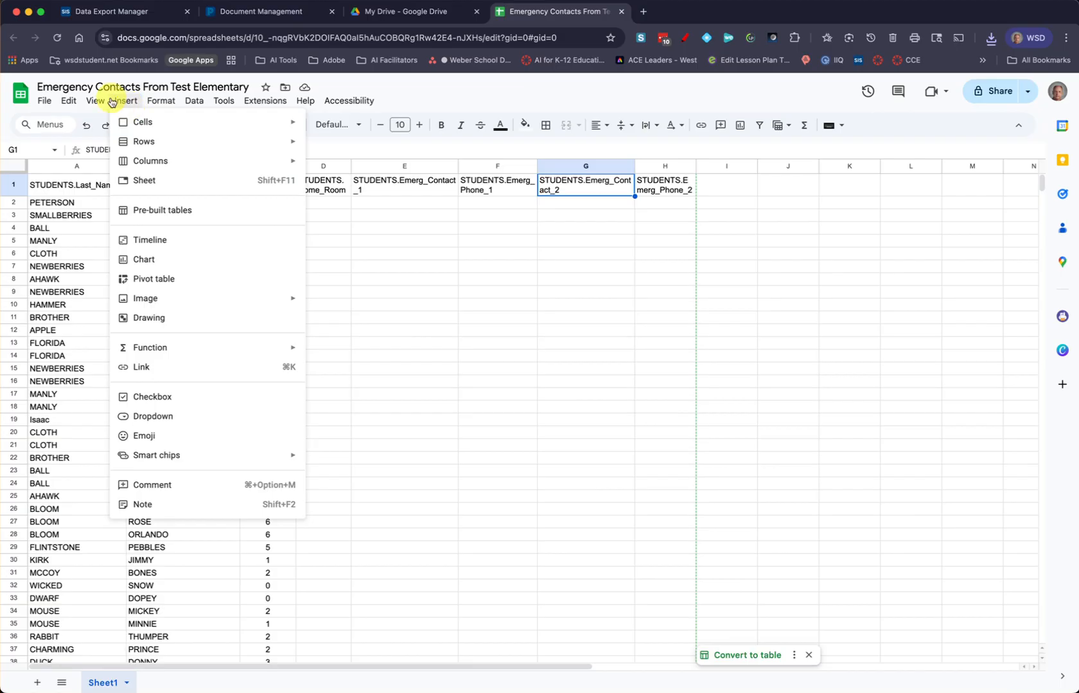
mouse_move(78, 109)
mouse_move(93, 236)
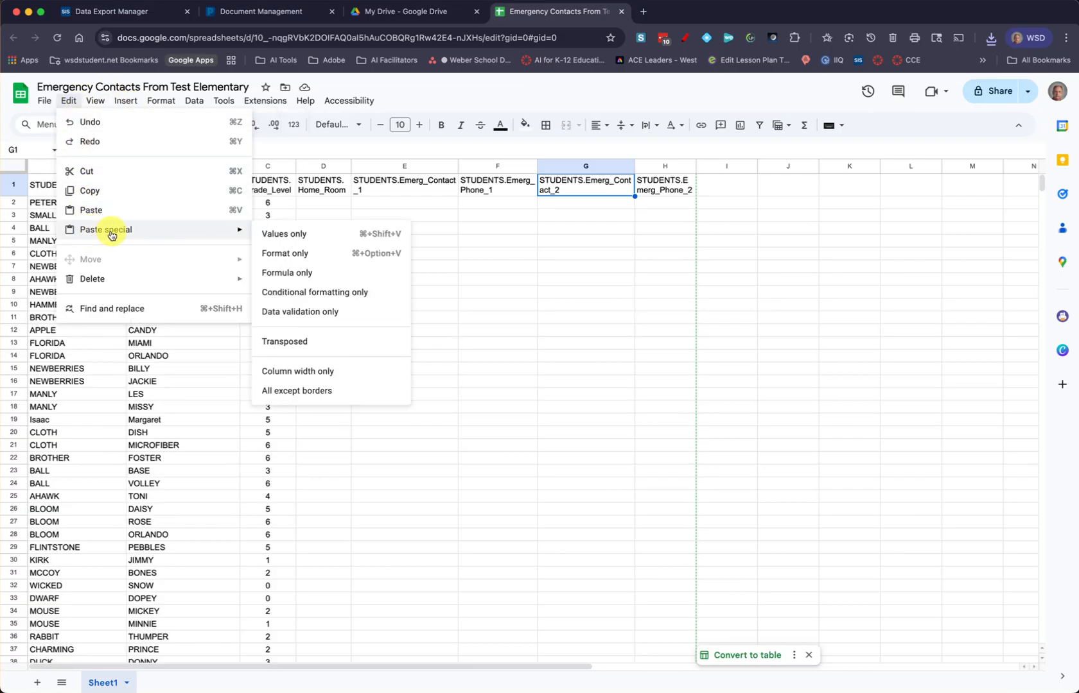
left_click(857, 266)
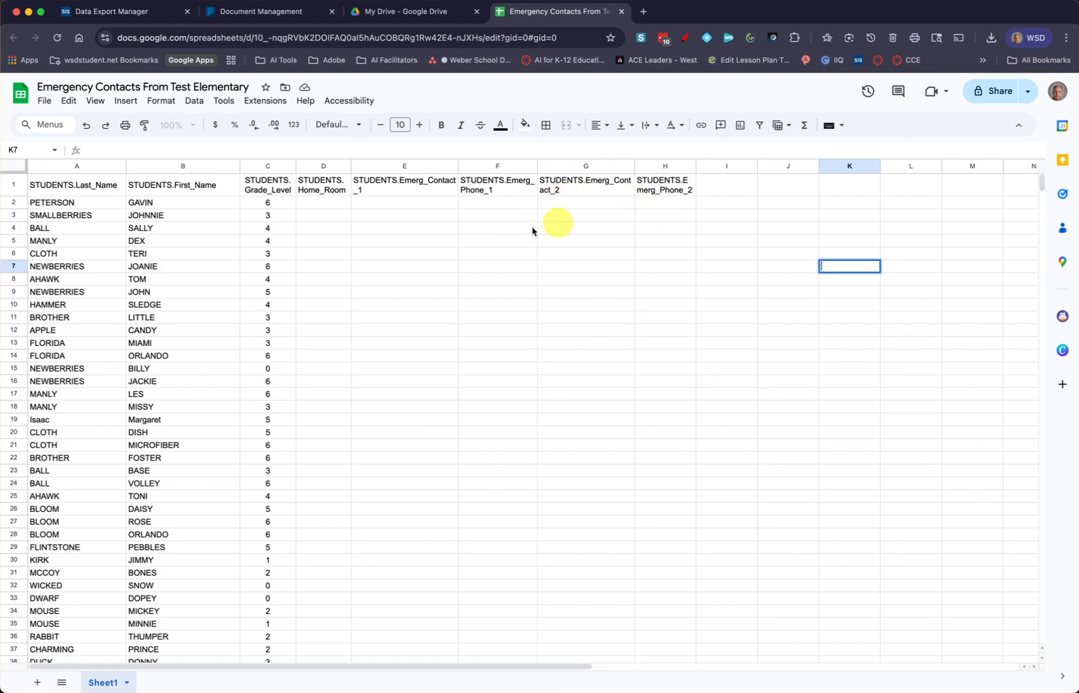
key("Return")
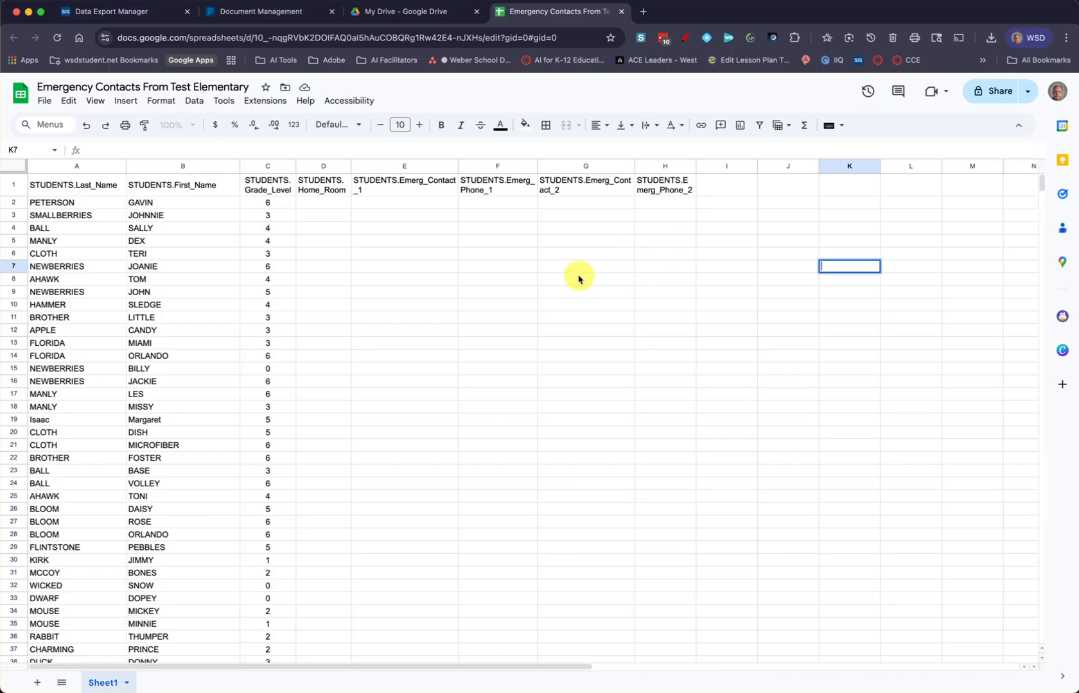
scroll(578, 277, "down", 5)
scroll(578, 279, "up", 5)
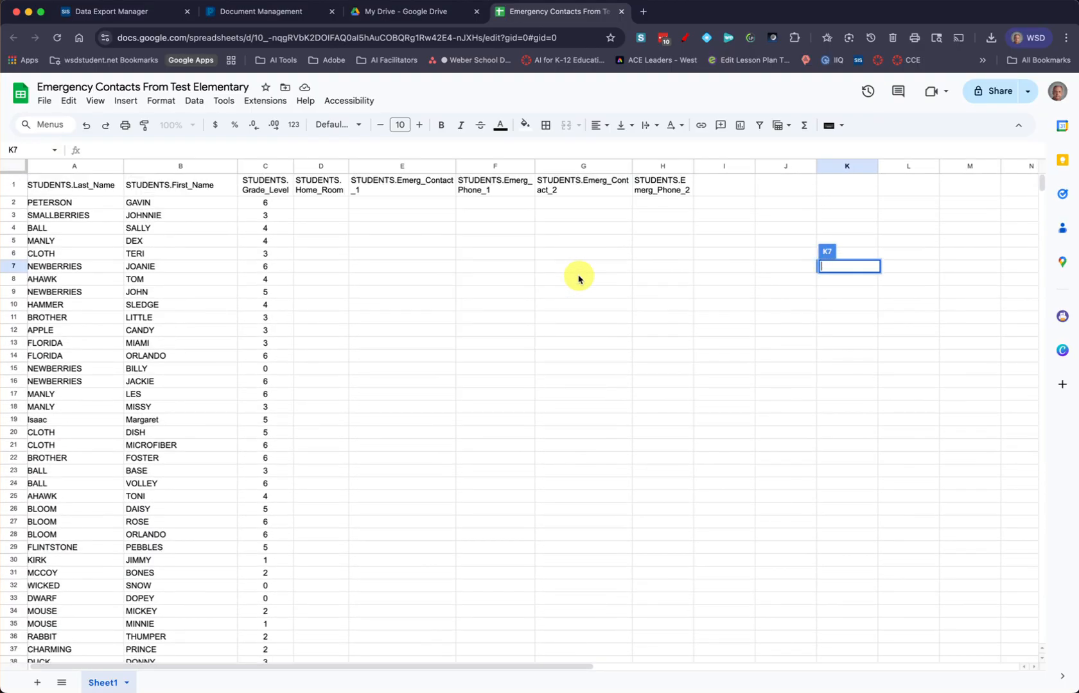
- Try sorting the whole range A1:H88, header row included, by Column A from A to Z, and undo that sort
left_click(100, 187)
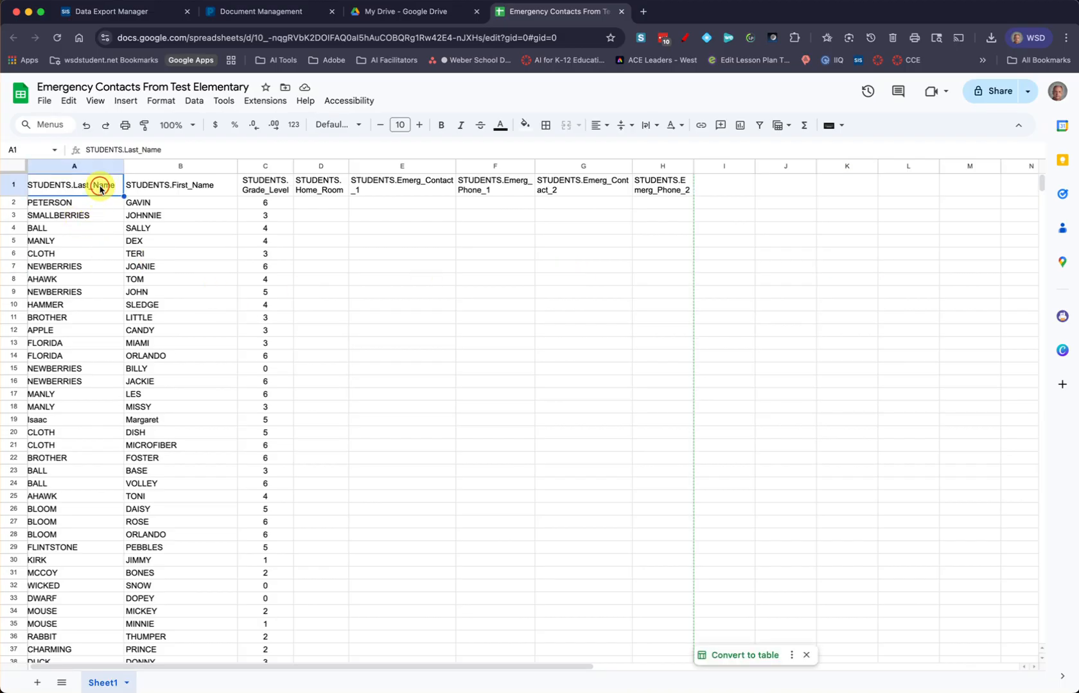
key("super+a")
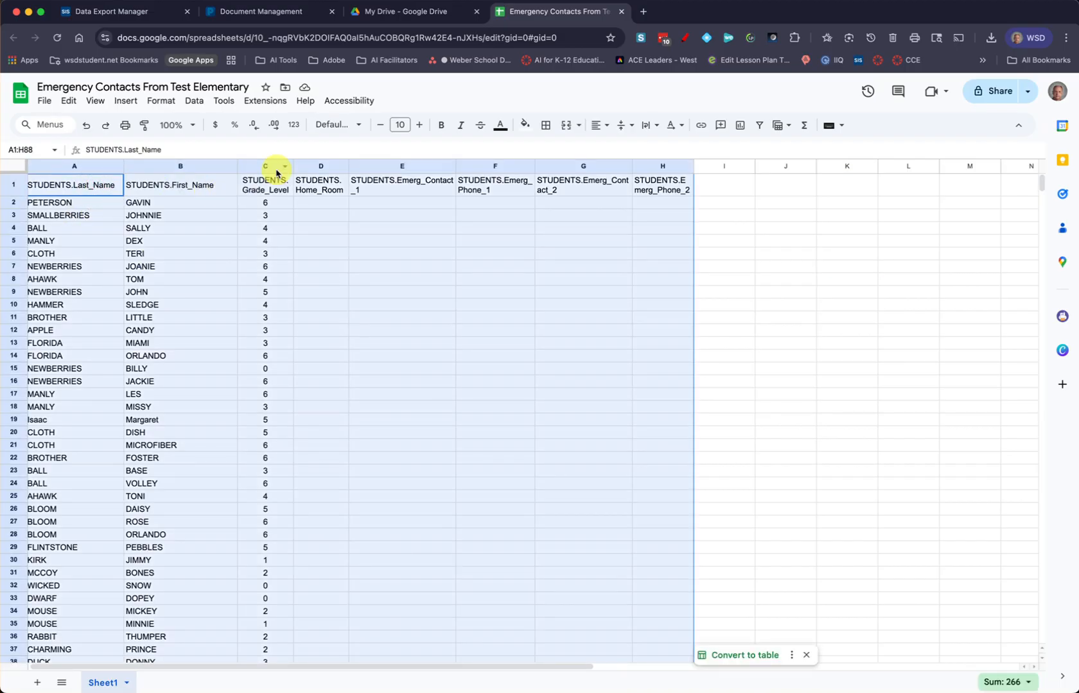
left_click(191, 104)
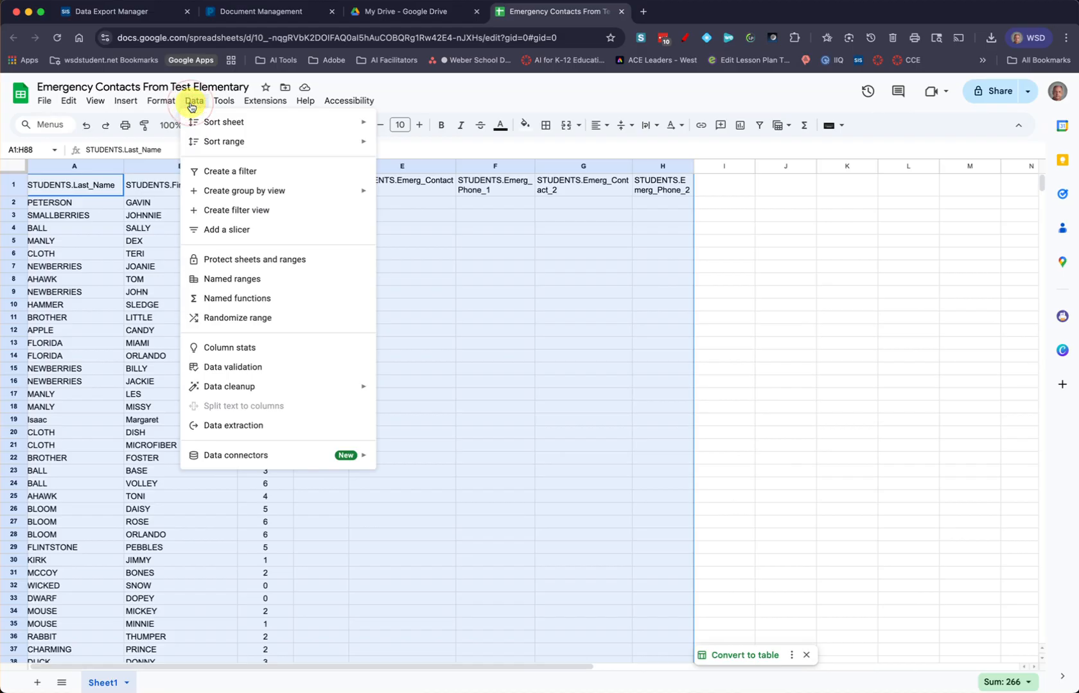
mouse_move(202, 149)
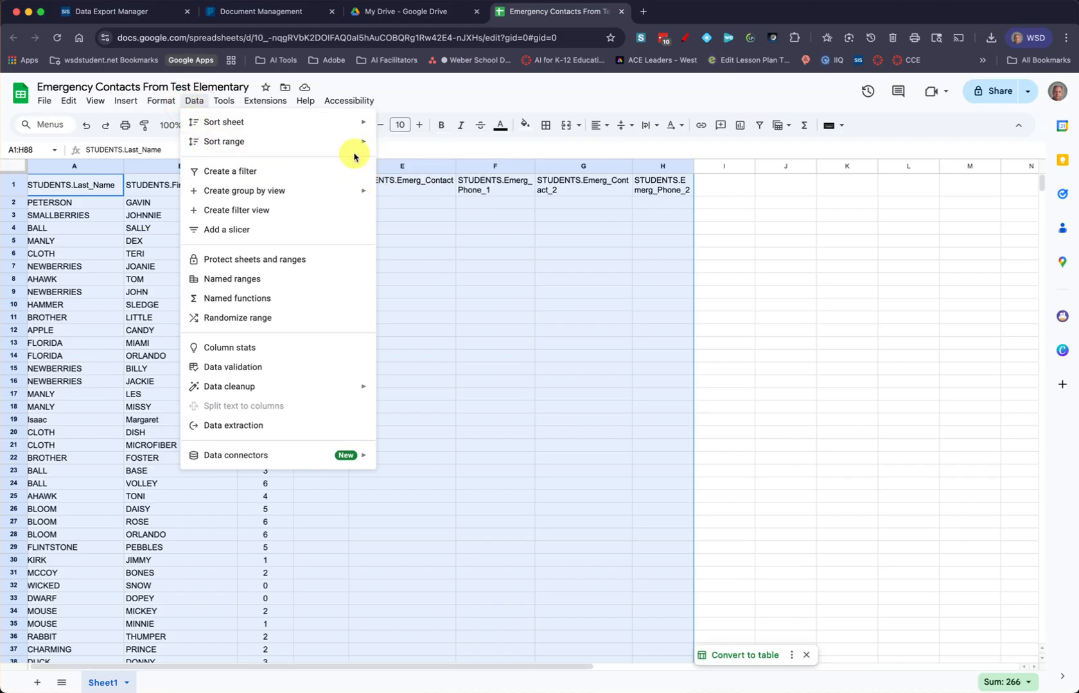
left_click(399, 193)
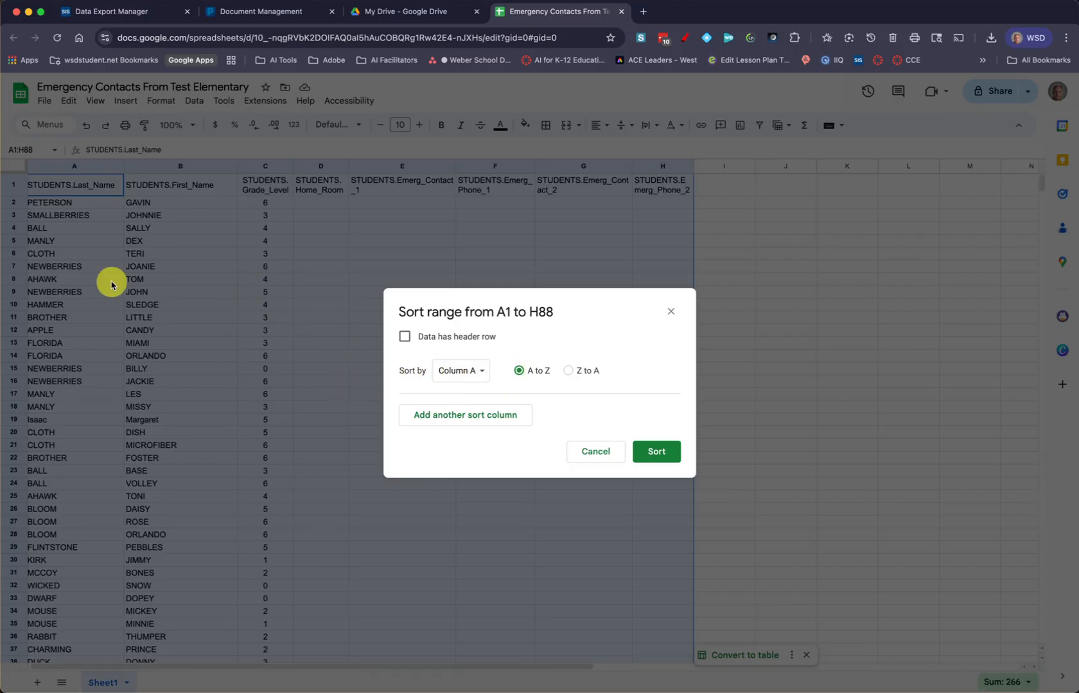
left_click(649, 451)
left_click(628, 449)
scroll(69, 206, "down", 4)
scroll(70, 207, "down", 15)
scroll(70, 206, "down", 3)
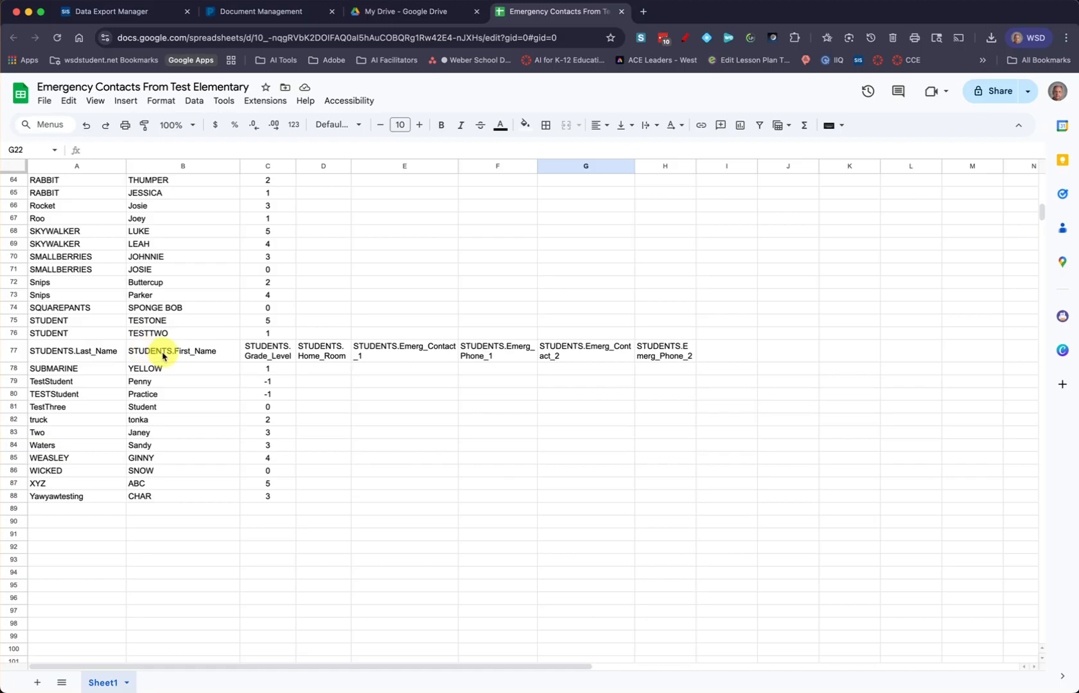
key("ctrl+z")
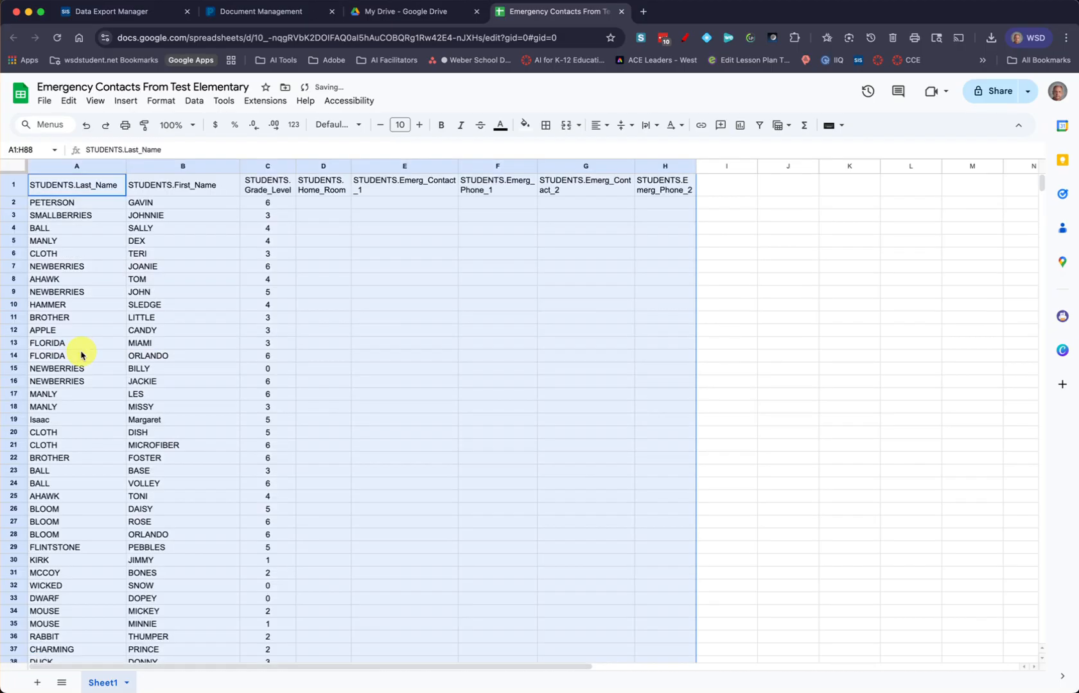
- Sort the student rows below the headers, range A2:H90, by Column A from A to Z
left_click_drag(113, 202, 649, 489)
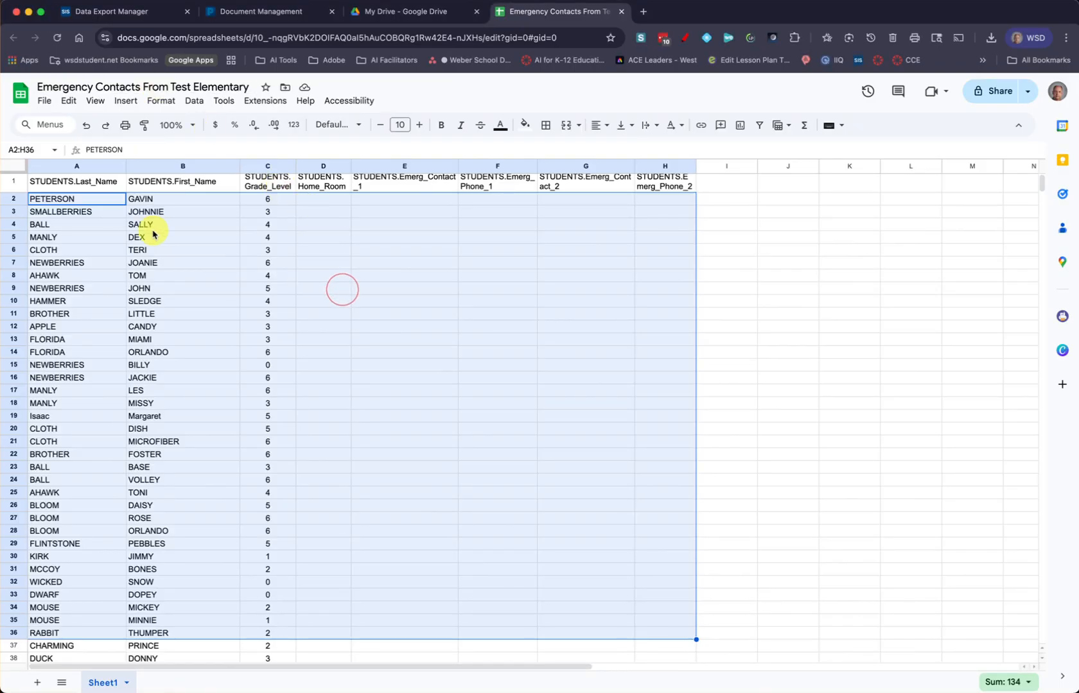
left_click_drag(98, 200, 672, 578)
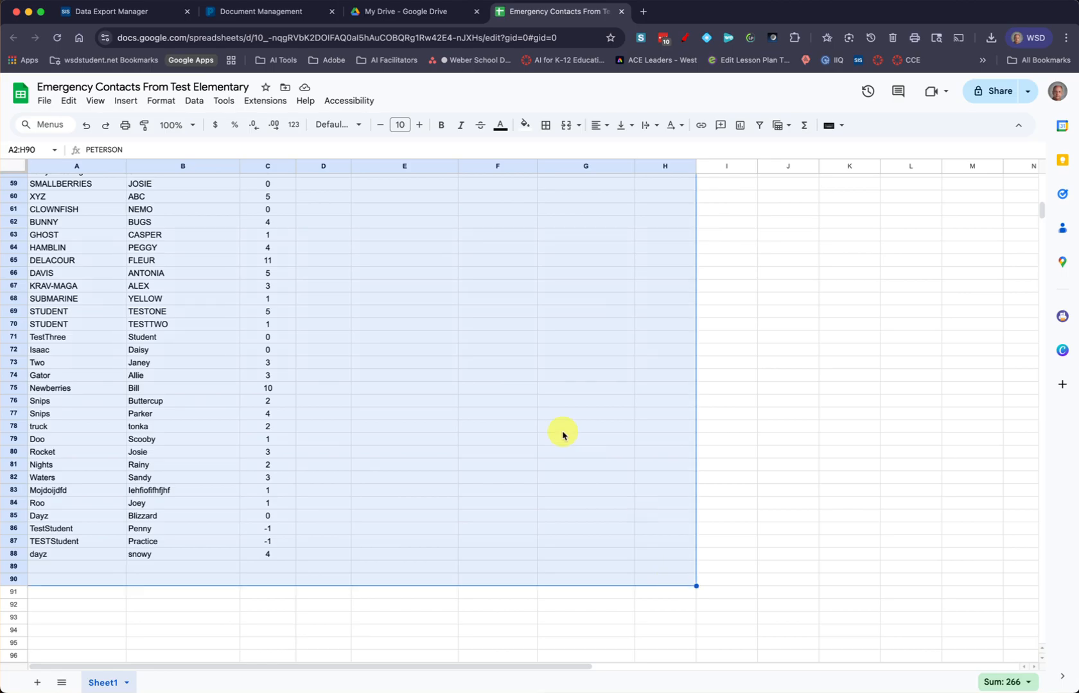
left_click(194, 101)
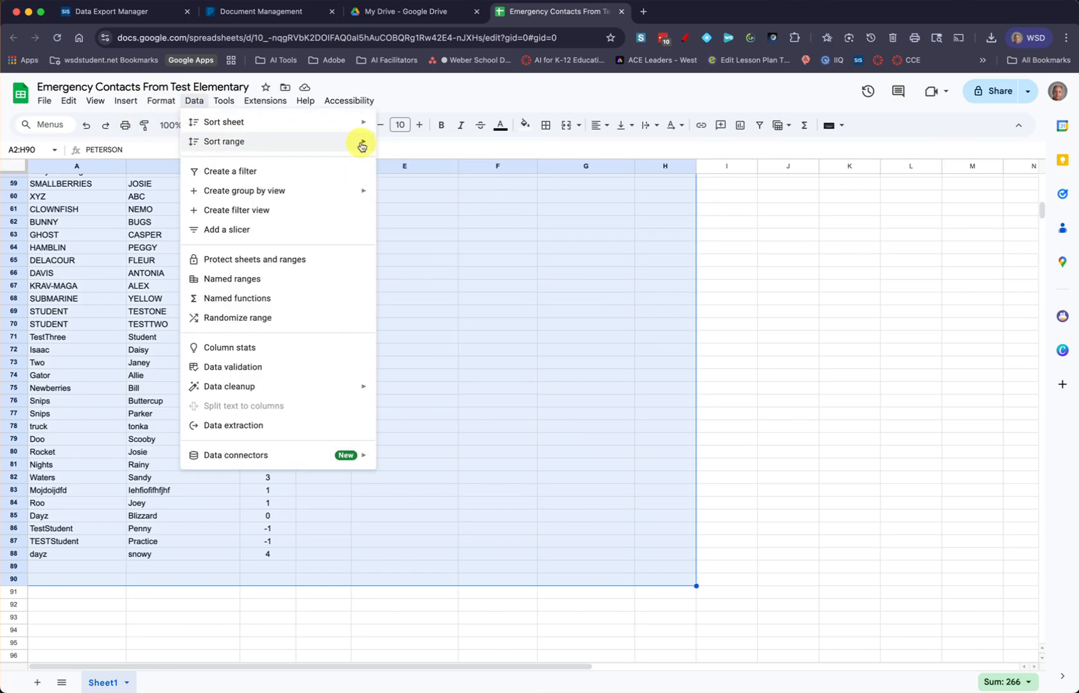
mouse_move(361, 141)
left_click(399, 194)
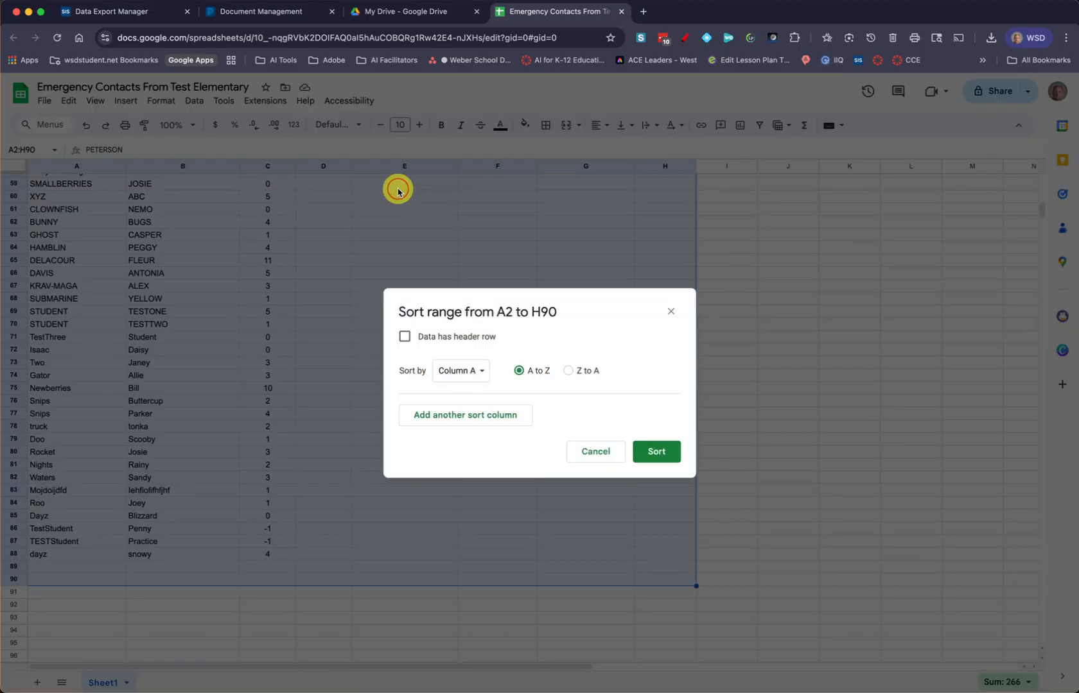
left_click(650, 459)
scroll(192, 539, "up", 15)
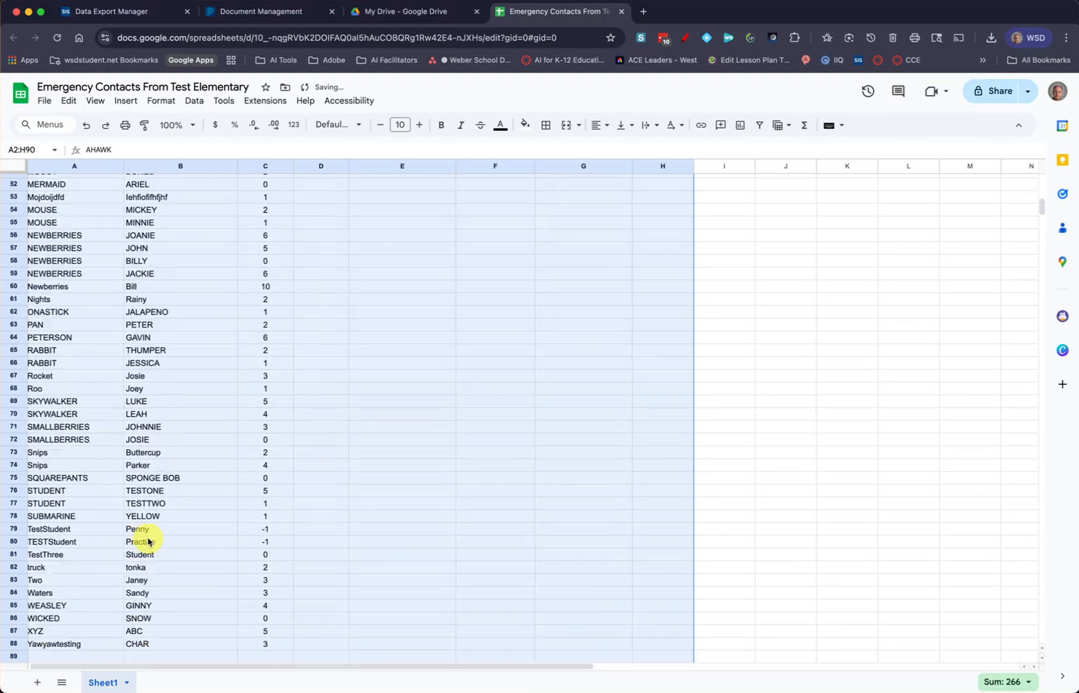
scroll(149, 542, "up", 1)
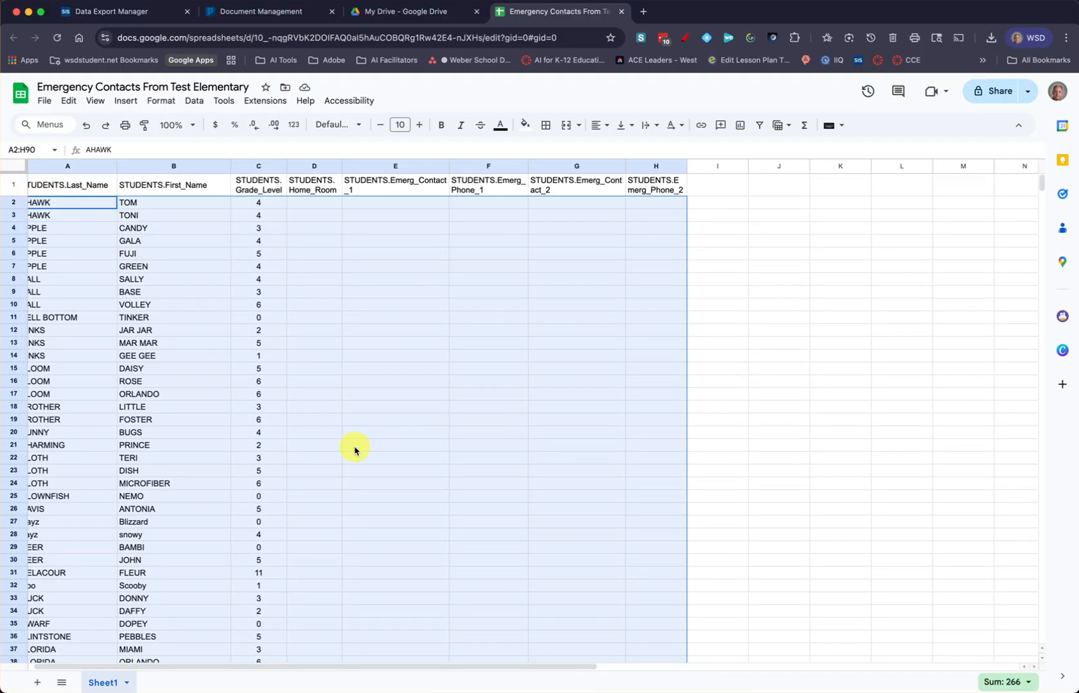
scroll(354, 451, "left", 1)
scroll(355, 451, "down", 1)
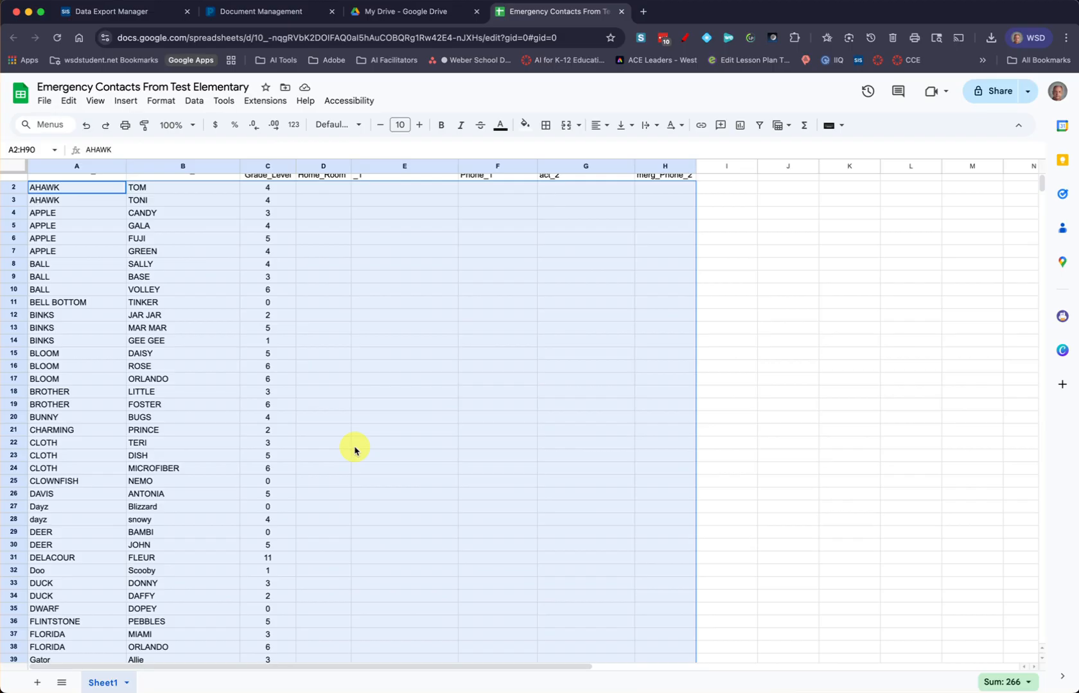
scroll(354, 451, "up", 1)
scroll(355, 450, "right", 1)
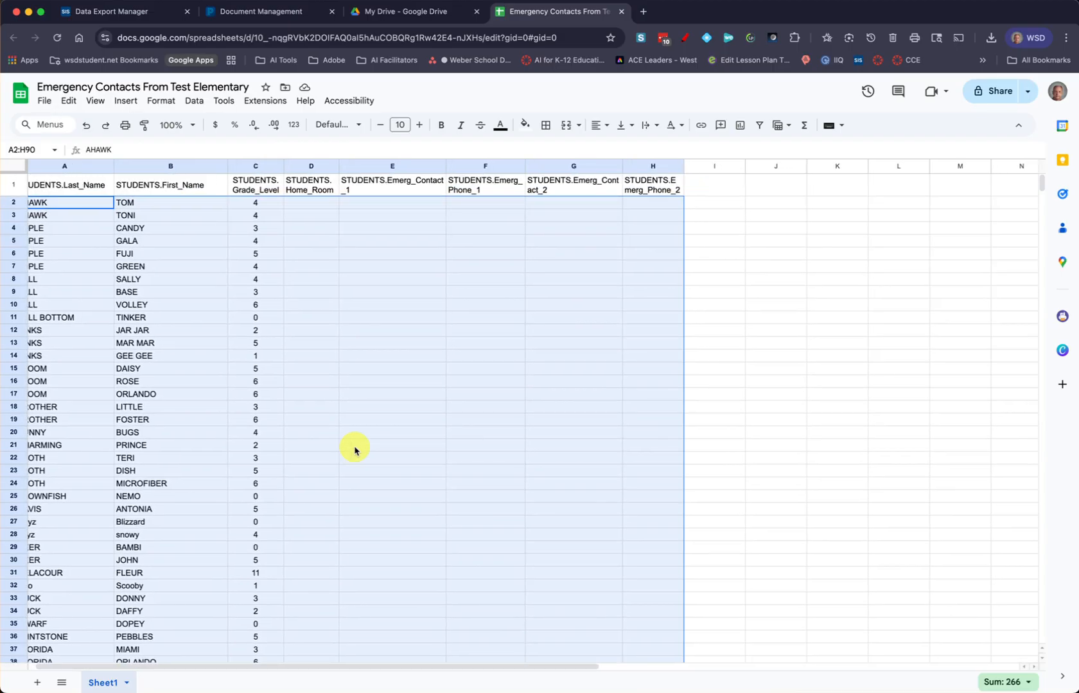
- Return to the PowerSchool Data Export Manager and review the export columns, the student record filters and the output options
left_click(275, 11)
left_click(115, 12)
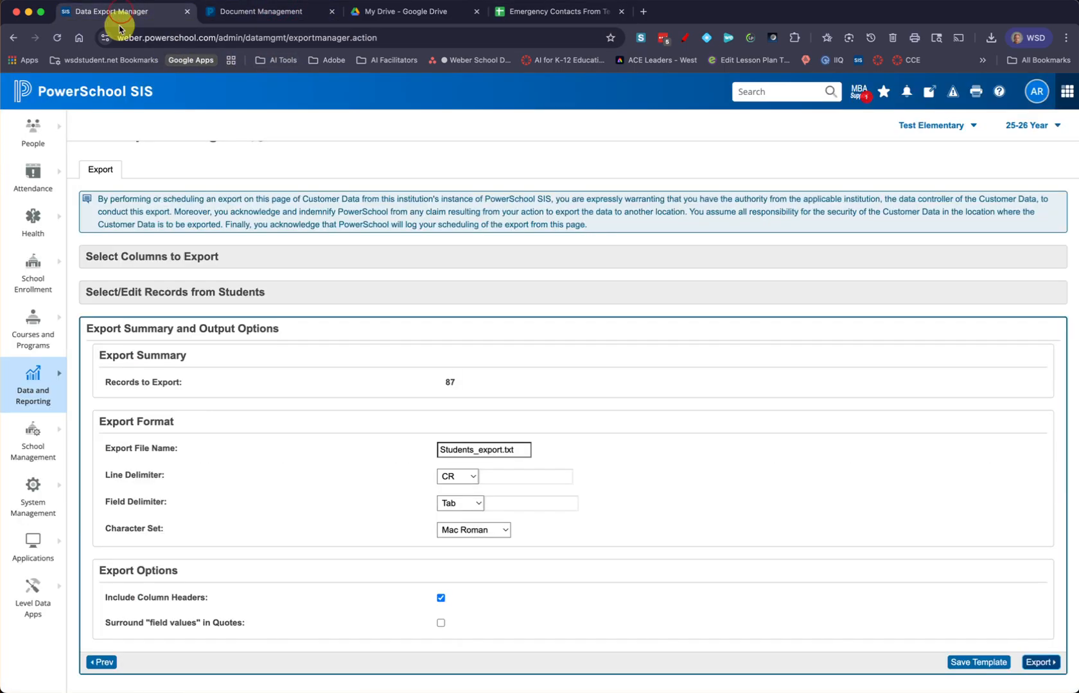
left_click(39, 381)
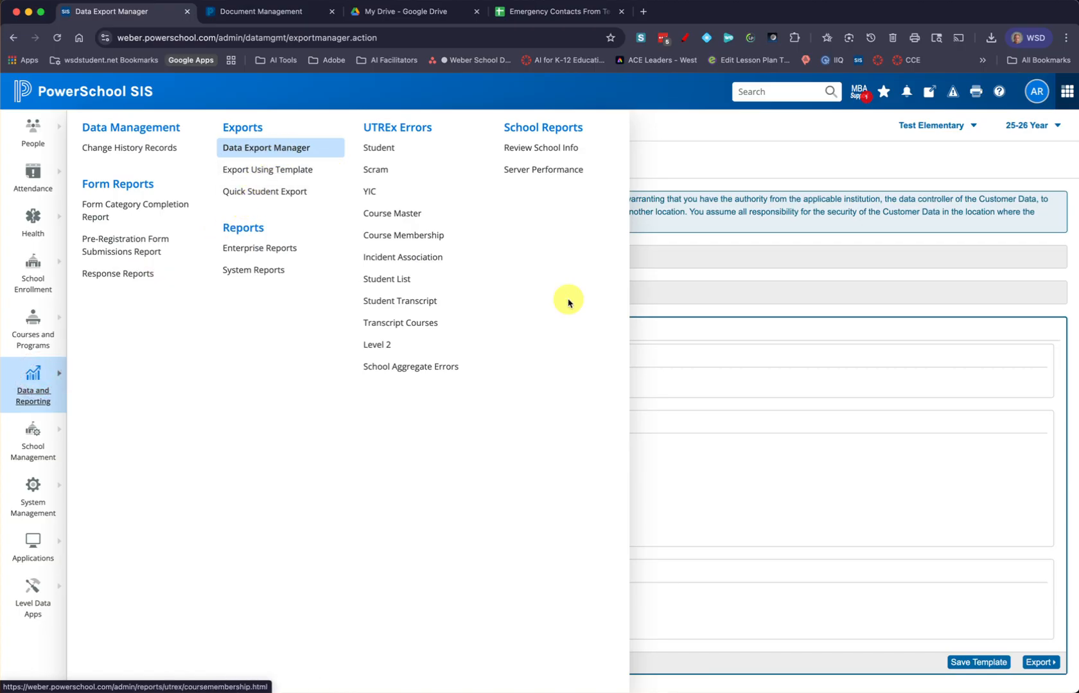
left_click(751, 480)
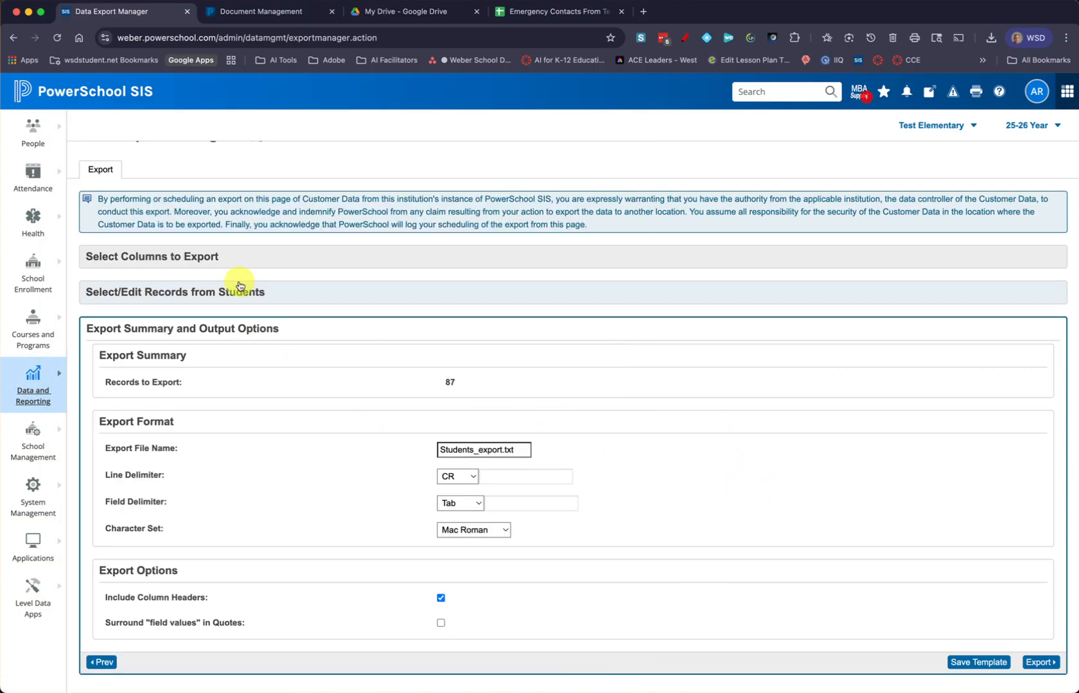
left_click(209, 258)
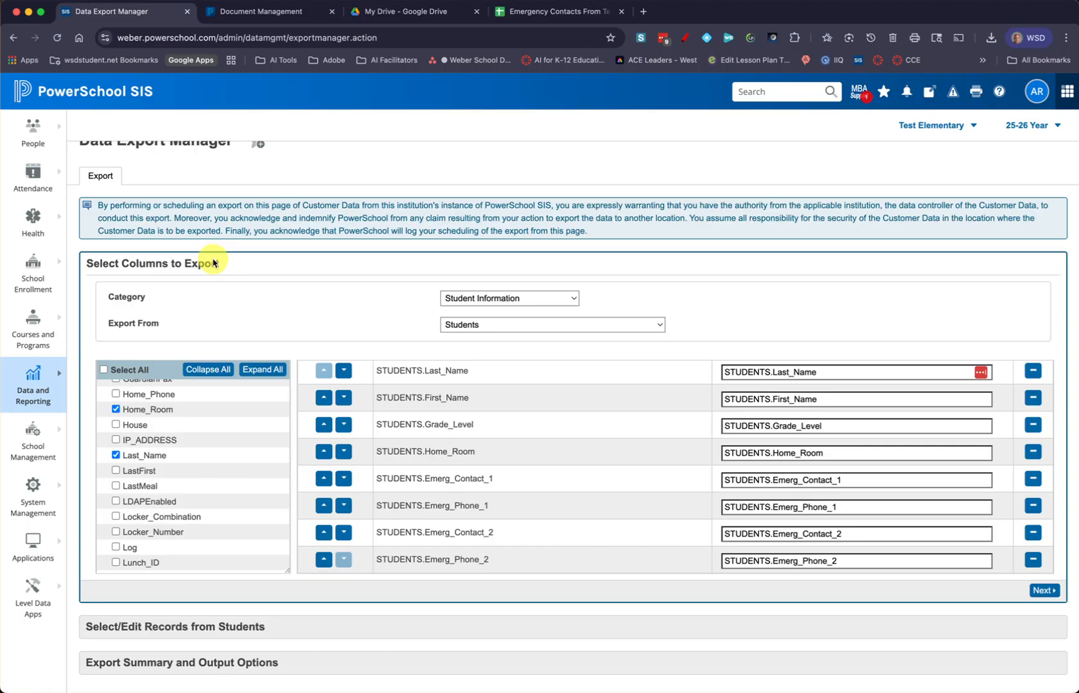
left_click(172, 627)
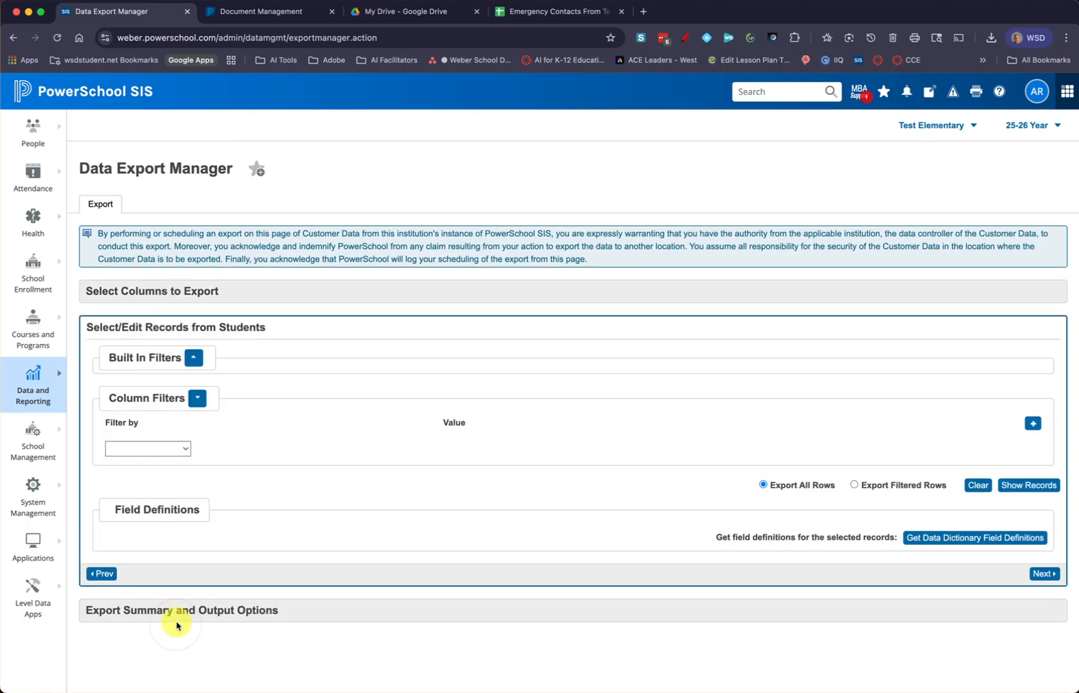
left_click(181, 618)
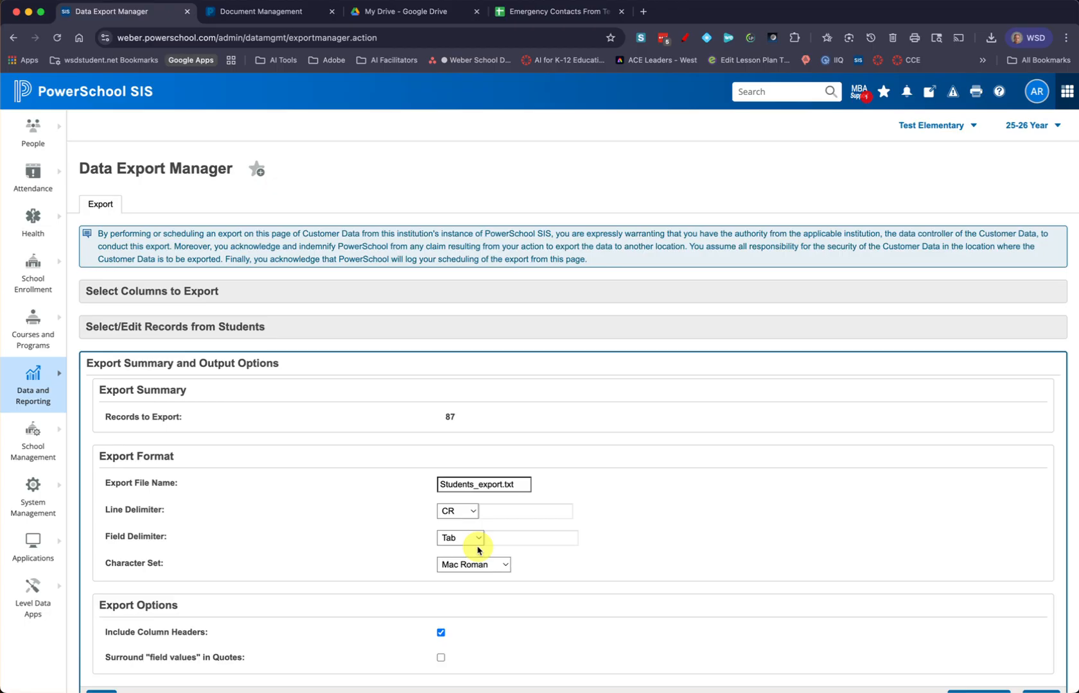
scroll(578, 553, "down", 1)
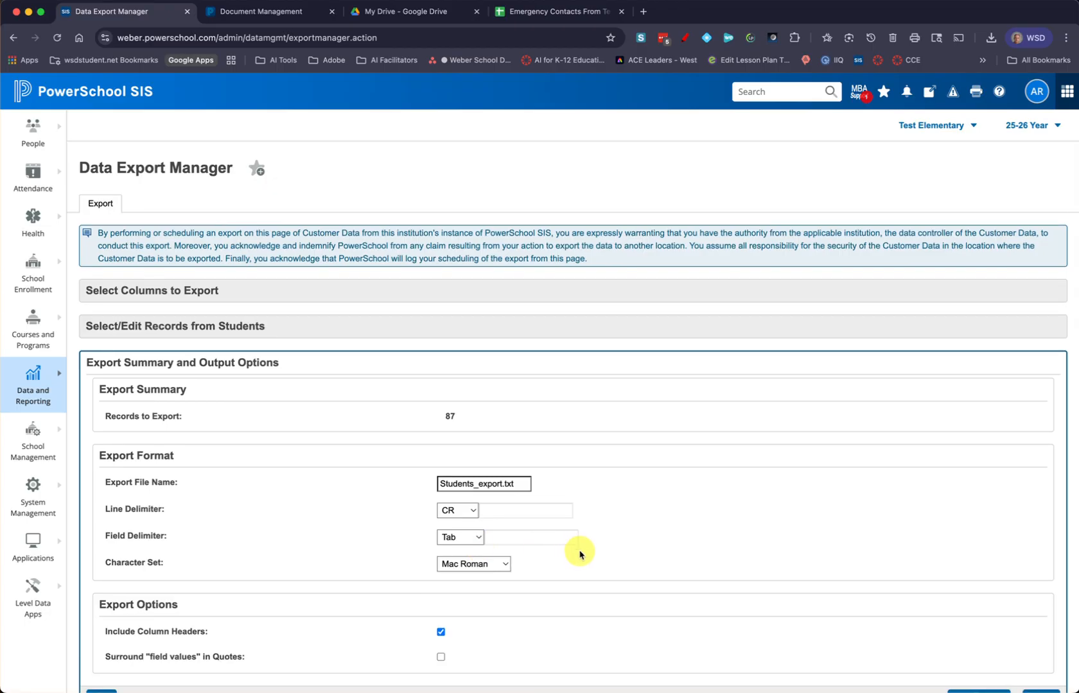